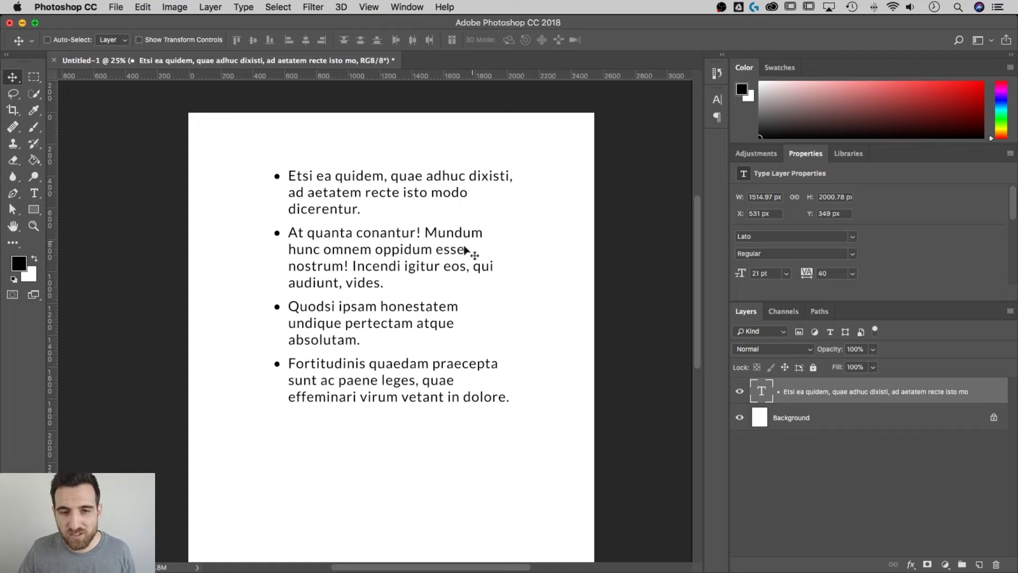
Step: Narrow the bulleted list's text box so all four bullet items rewrap to the new width
{"action": "key", "text": "t"}
{"action": "left_click", "coordinate": [450, 250]}
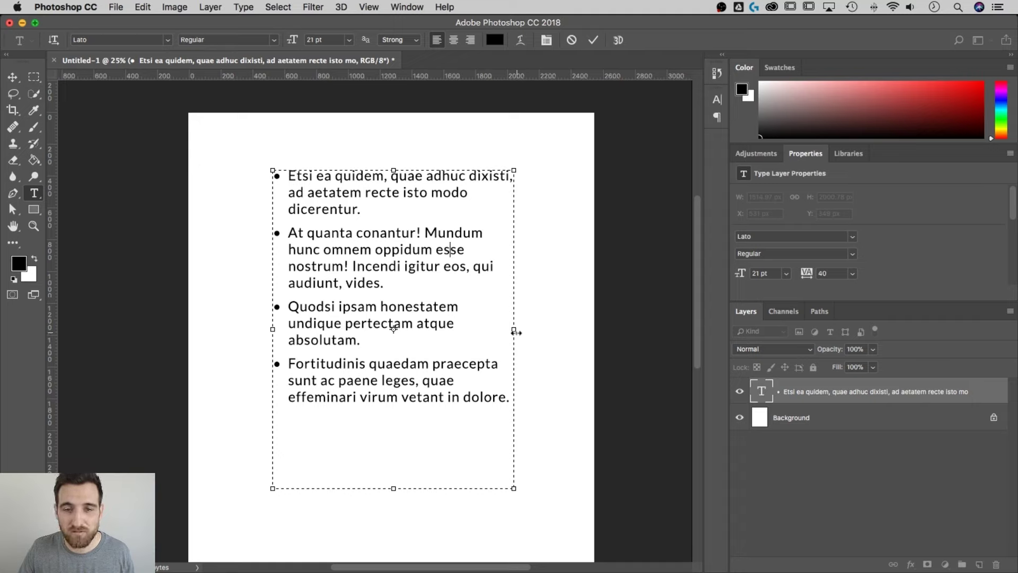
{"action": "left_click_drag", "start_coordinate": [514, 330], "coordinate": [500, 307]}
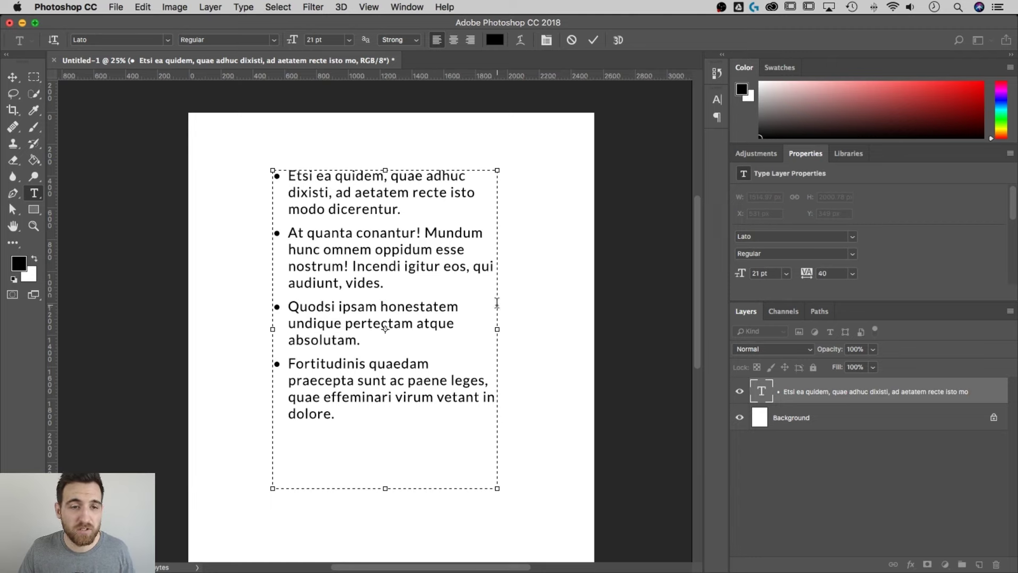
Step: Commit the text edit and create a new 8.5 x 11 in, 300 ppi white document, zoomed into view
{"action": "left_click", "coordinate": [13, 77]}
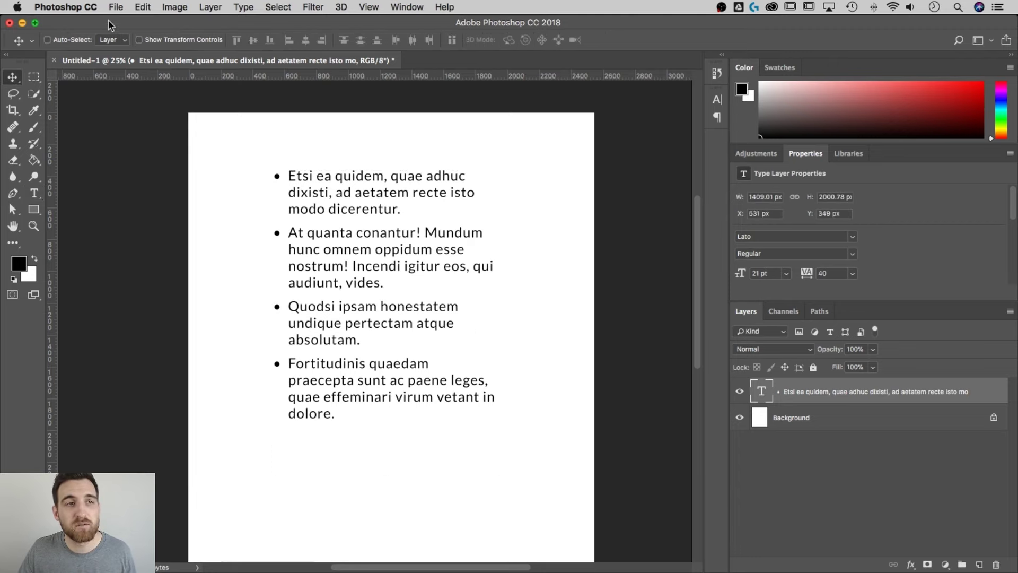
{"action": "left_click", "coordinate": [114, 8]}
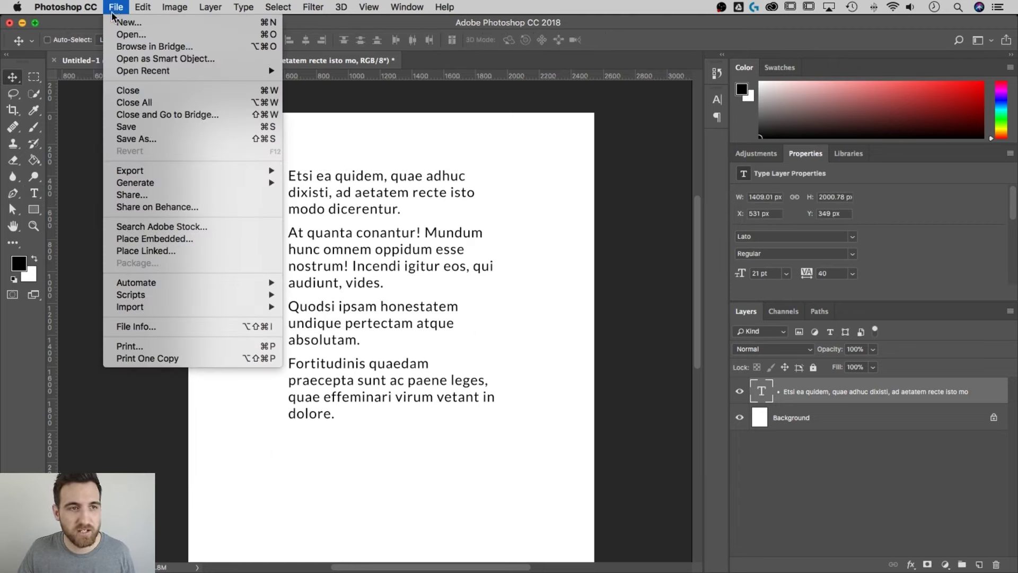
{"action": "left_click", "coordinate": [119, 24]}
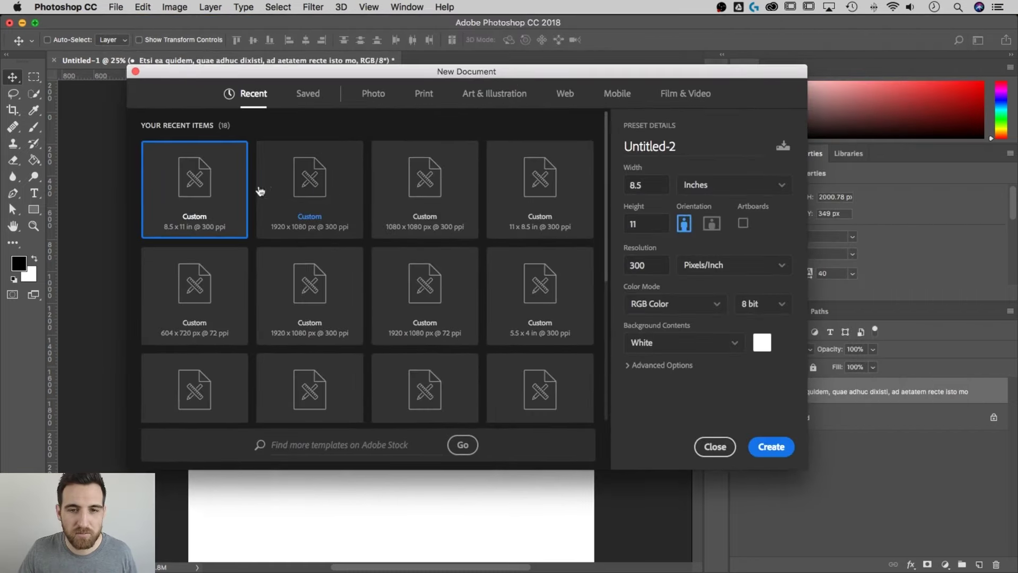
{"action": "left_click", "coordinate": [766, 441]}
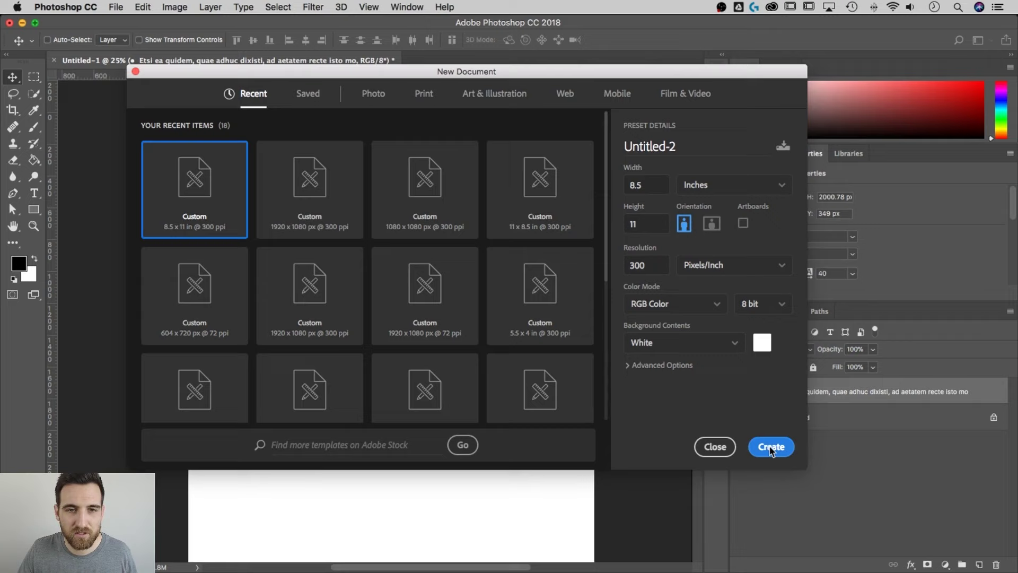
{"action": "key", "text": "super+plus"}
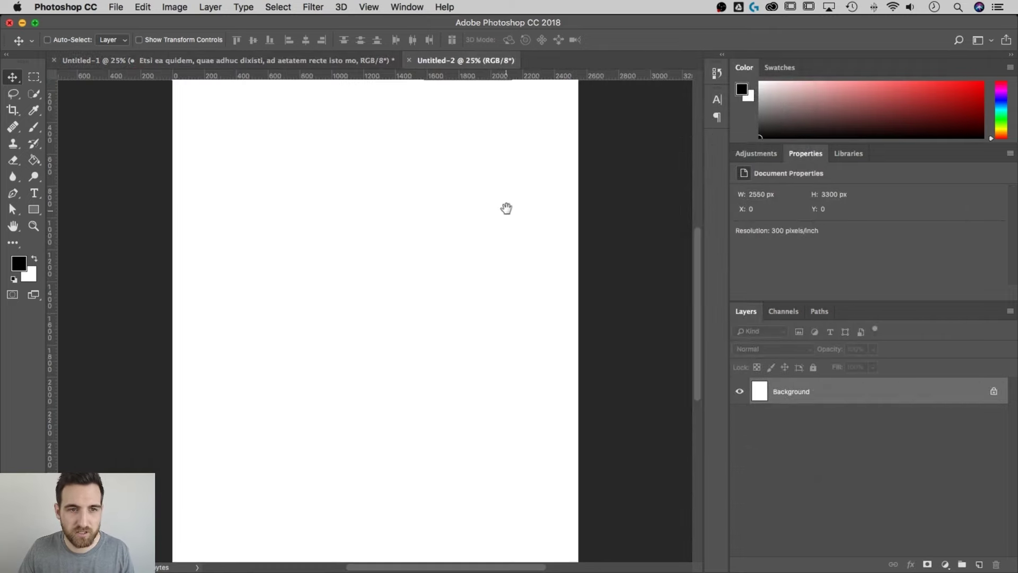
{"action": "key", "text": "super+r"}
{"action": "left_click_drag", "start_coordinate": [504, 207], "coordinate": [506, 274]}
{"action": "key", "text": "super+r"}
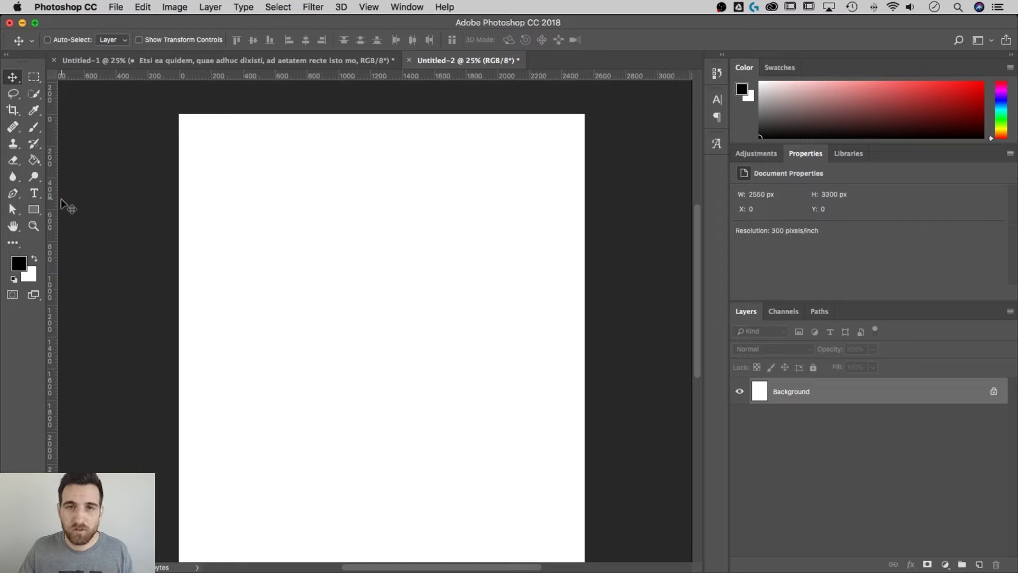
Step: Draw an area text box on the new page and paste in the four Latin paragraphs
{"action": "left_click", "coordinate": [34, 197]}
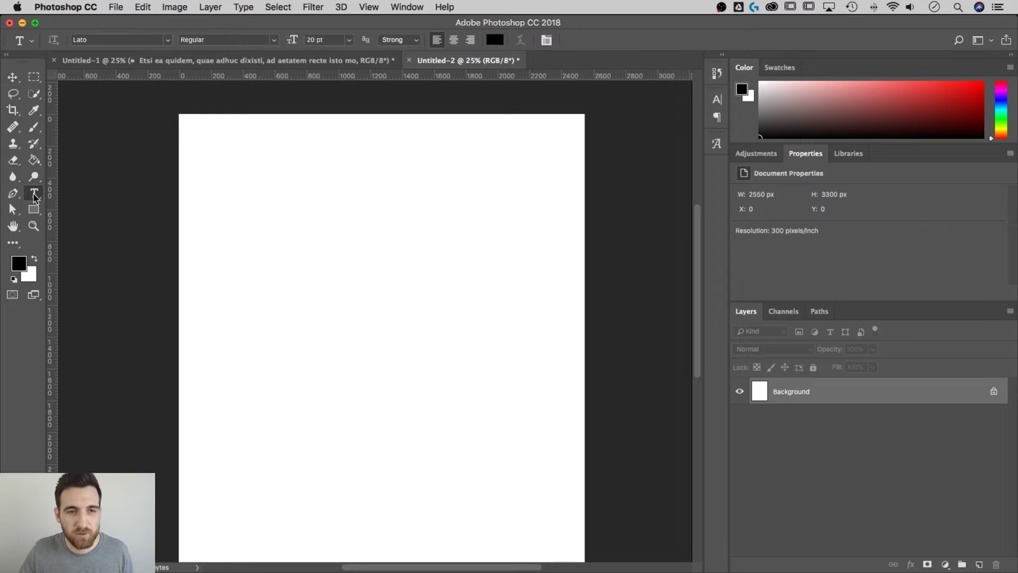
{"action": "left_click_drag", "start_coordinate": [257, 180], "coordinate": [507, 469]}
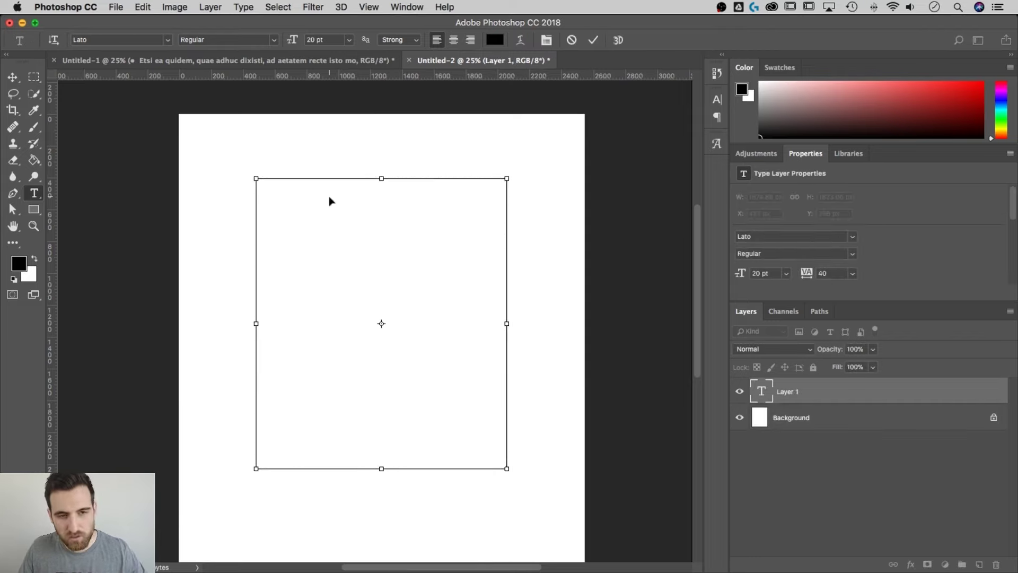
{"action": "key", "text": "super+v"}
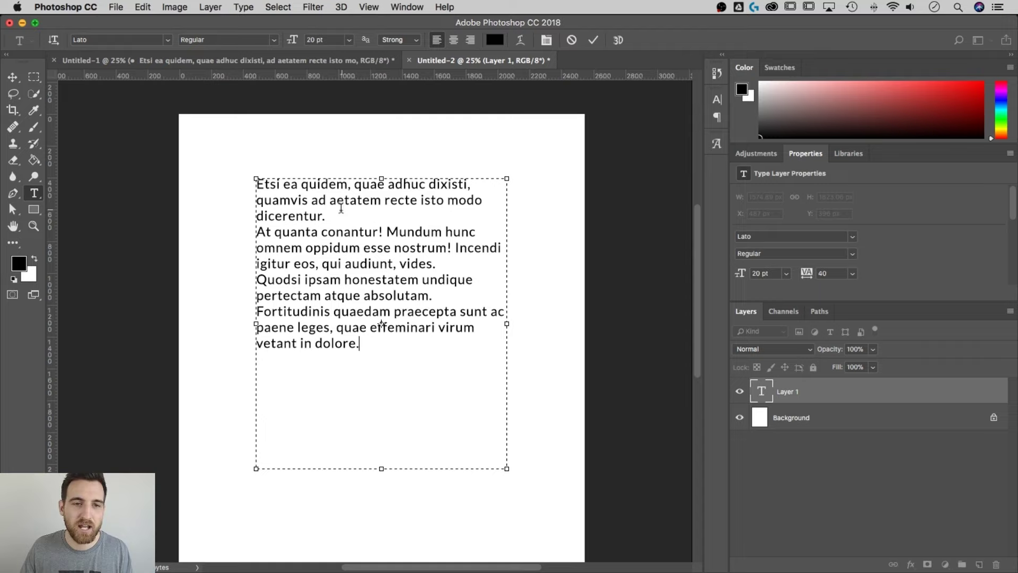
{"action": "left_click", "coordinate": [324, 216]}
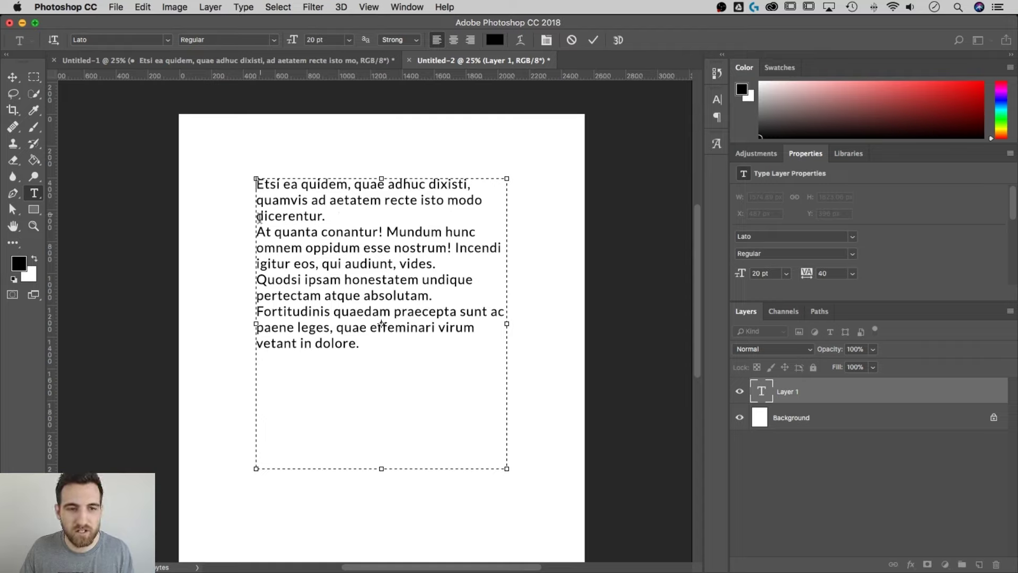
{"action": "left_click", "coordinate": [258, 234]}
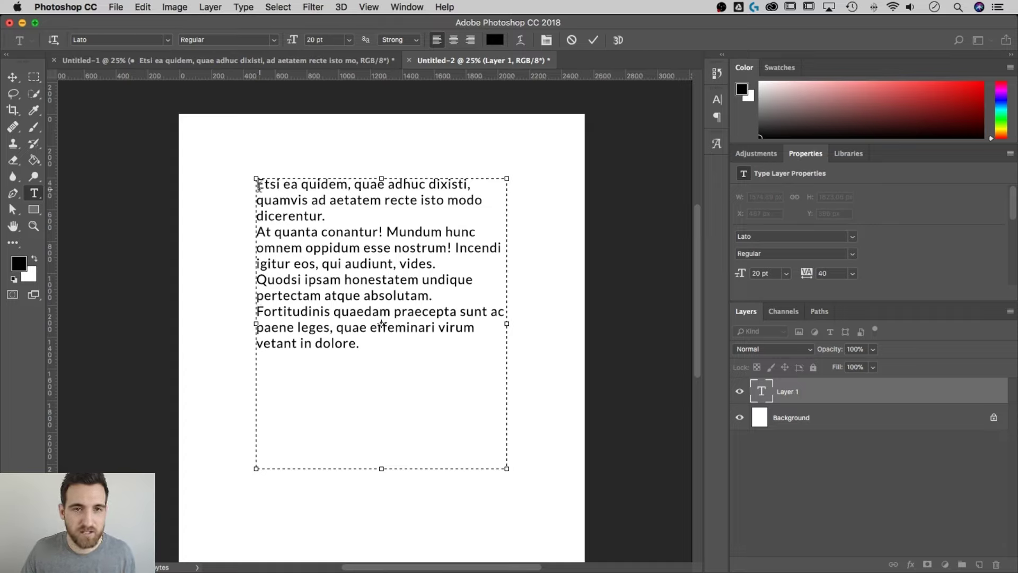
Step: Insert a bullet glyph from the Glyphs panel before 'Etsi' in the first paragraph
{"action": "left_click", "coordinate": [243, 7]}
{"action": "mouse_move", "coordinate": [261, 40]}
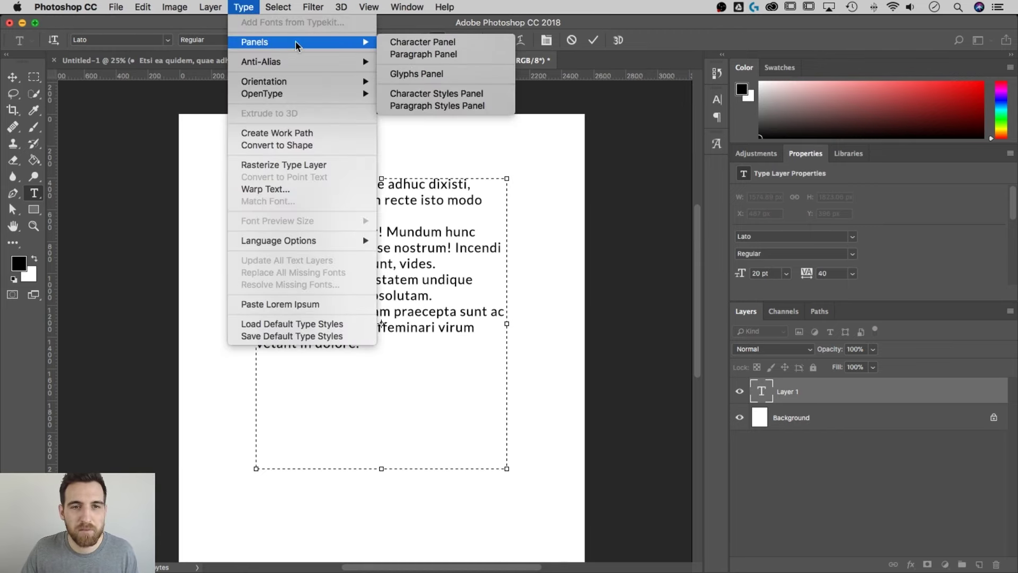
{"action": "left_click", "coordinate": [411, 72]}
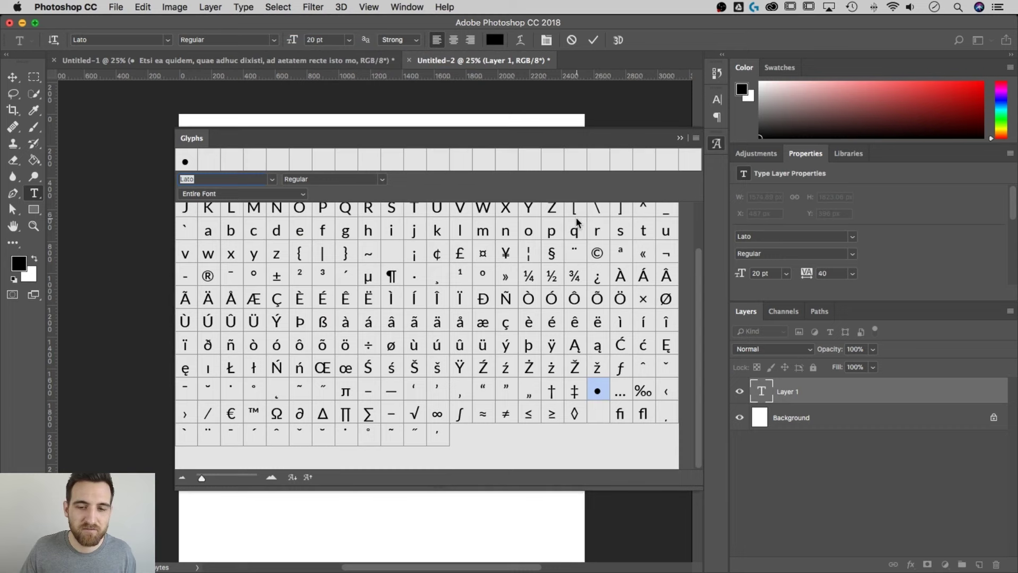
{"action": "scroll", "coordinate": [448, 273], "scroll_direction": "up", "scroll_amount": 2}
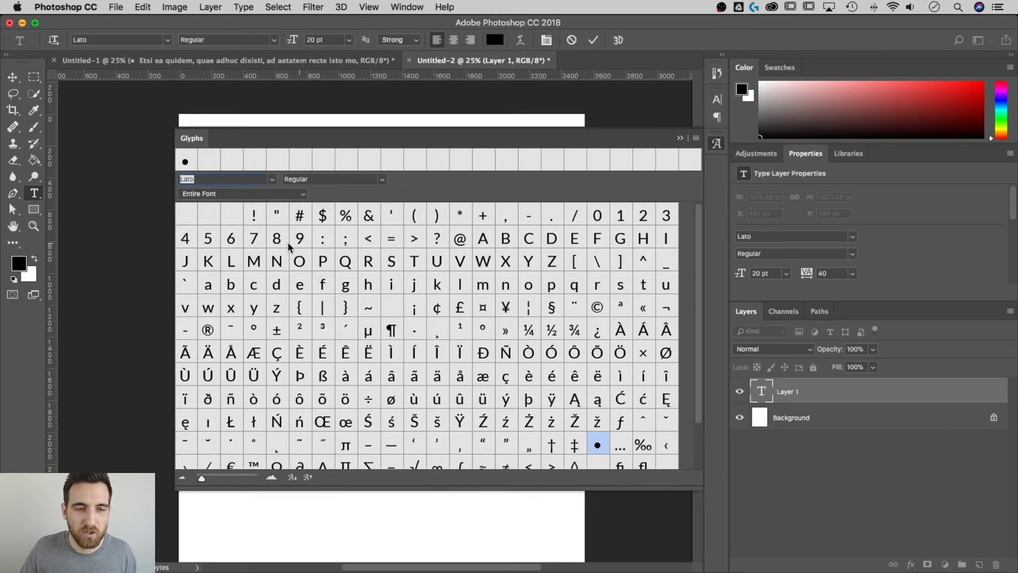
{"action": "scroll", "coordinate": [414, 298], "scroll_direction": "down", "scroll_amount": 2}
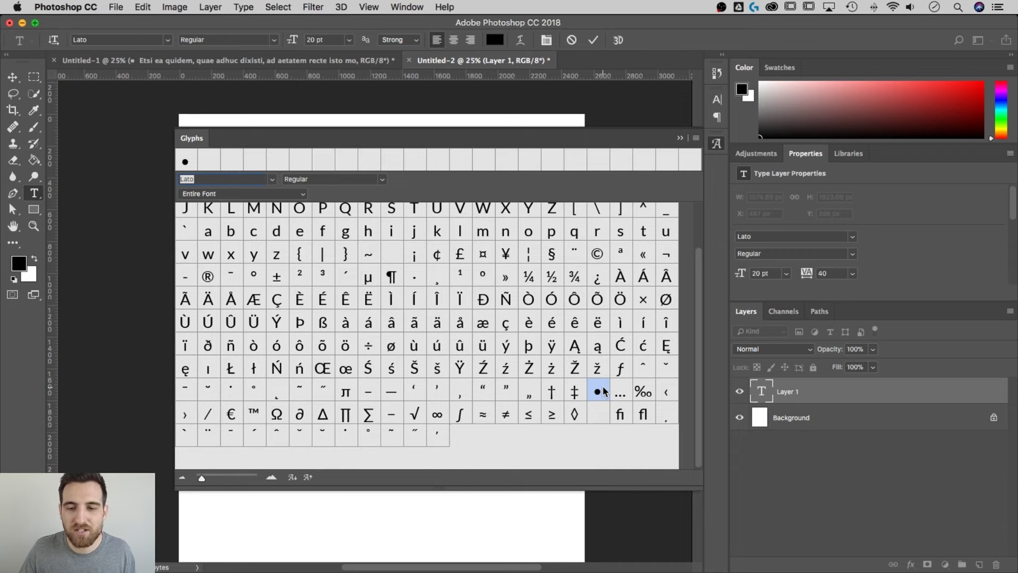
{"action": "left_click", "coordinate": [681, 138]}
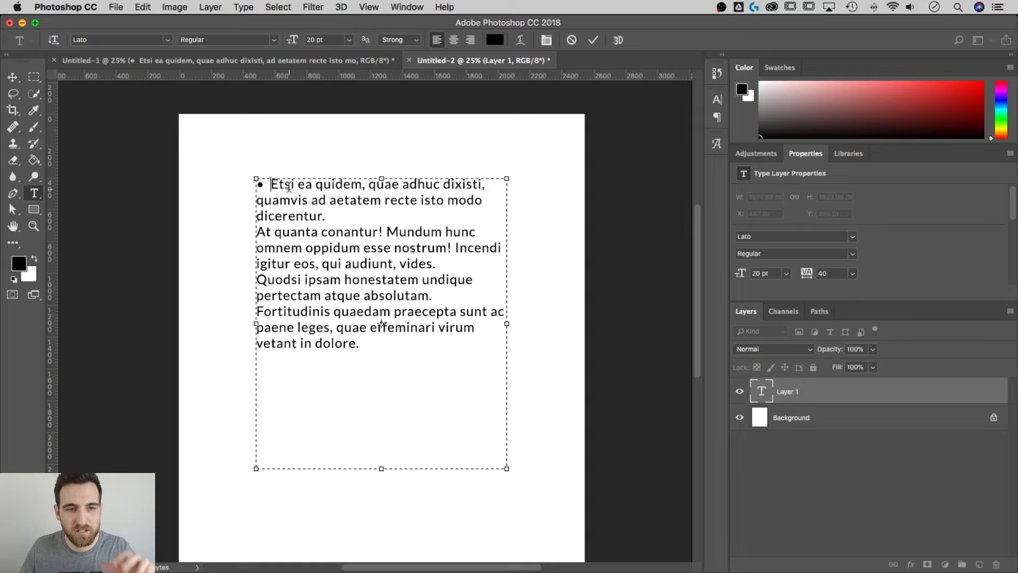
Step: Copy the bullet and spaces, then paste them before 'At quanta', 'Quodsi' and 'Fortitudinis'
{"action": "left_click_drag", "start_coordinate": [271, 185], "coordinate": [254, 185]}
{"action": "key", "text": "super+c"}
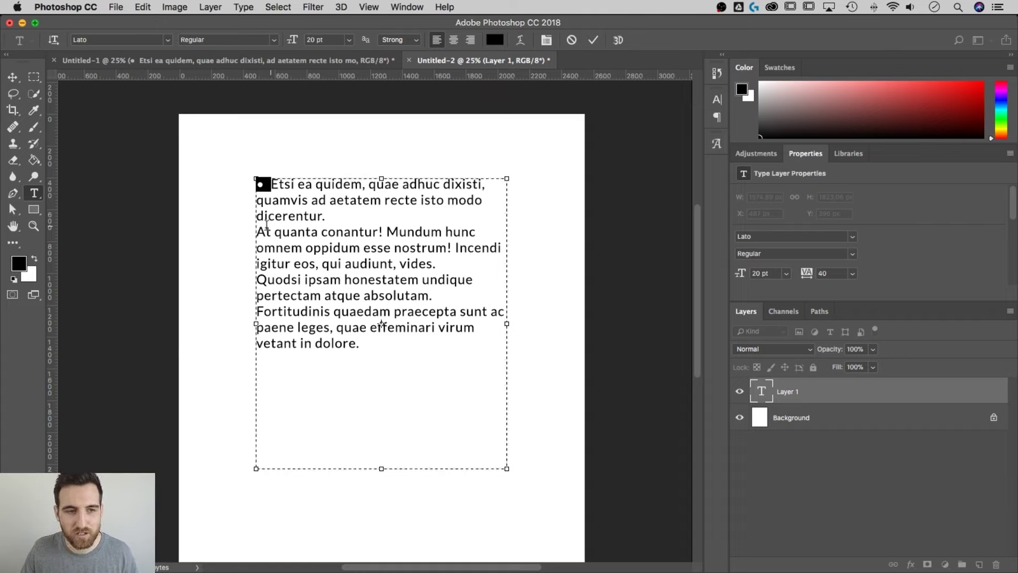
{"action": "left_click", "coordinate": [258, 234]}
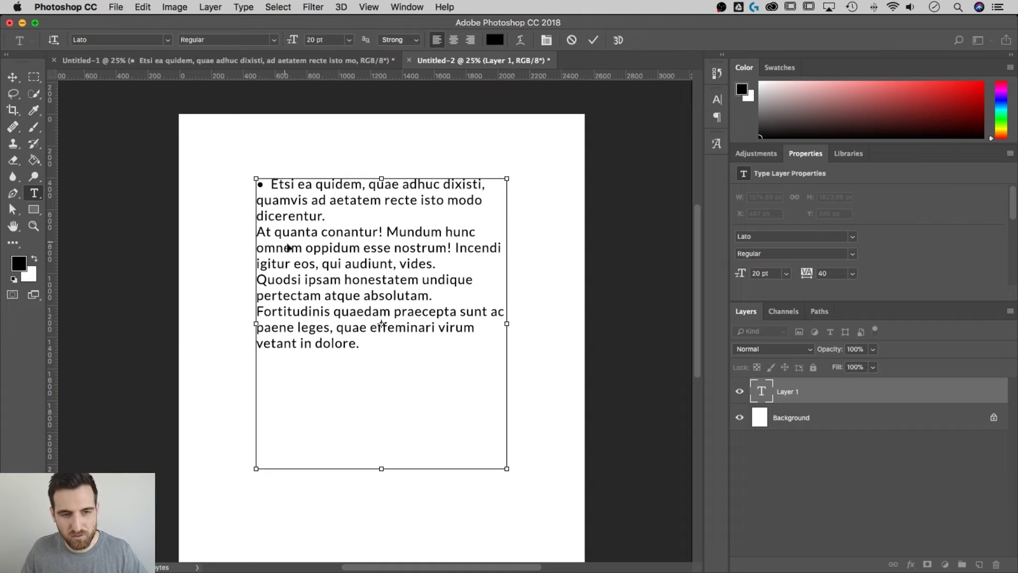
{"action": "key", "text": "super+v"}
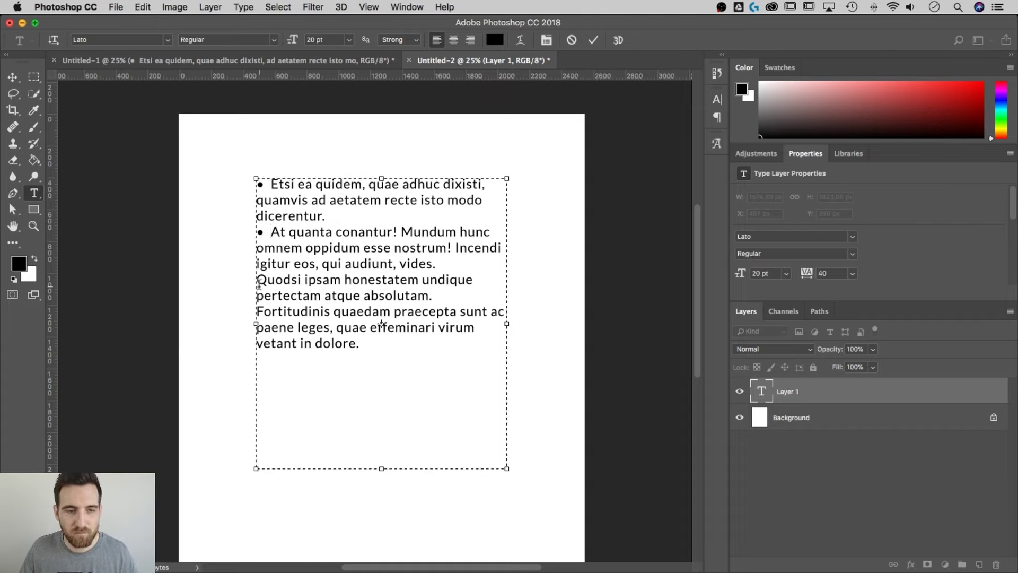
{"action": "left_click", "coordinate": [259, 281]}
{"action": "key", "text": "super+v"}
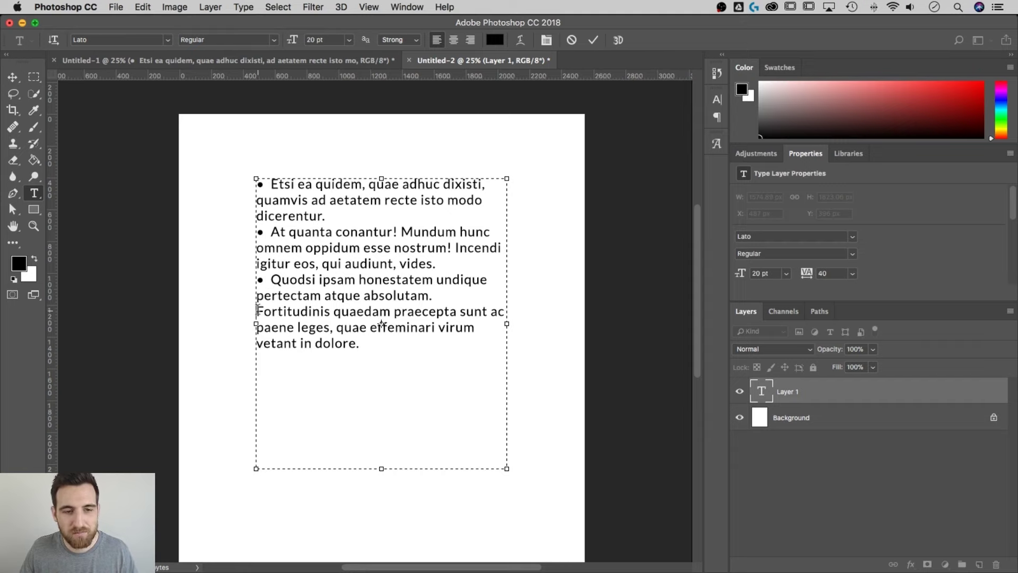
{"action": "key", "text": "super+v"}
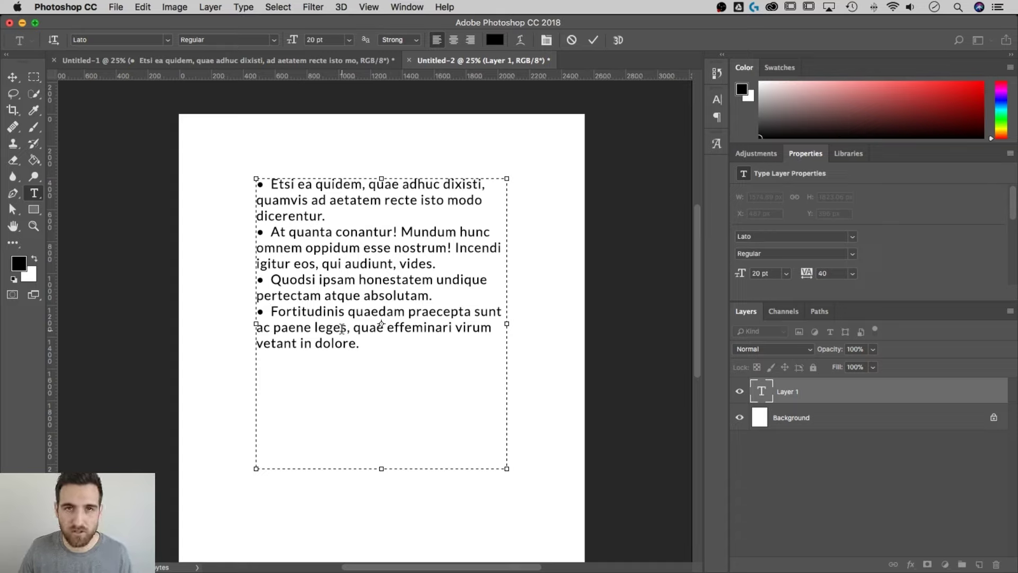
Step: Drag a vertical guide from the left ruler to where the first bullet's text begins
{"action": "left_click_drag", "start_coordinate": [360, 343], "coordinate": [241, 179]}
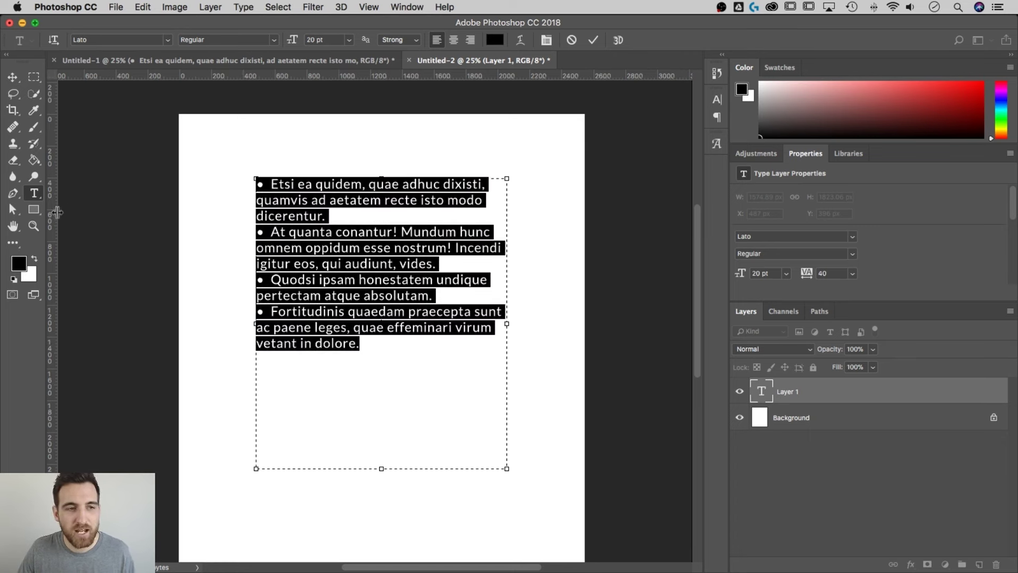
{"action": "left_click_drag", "start_coordinate": [56, 215], "coordinate": [273, 210]}
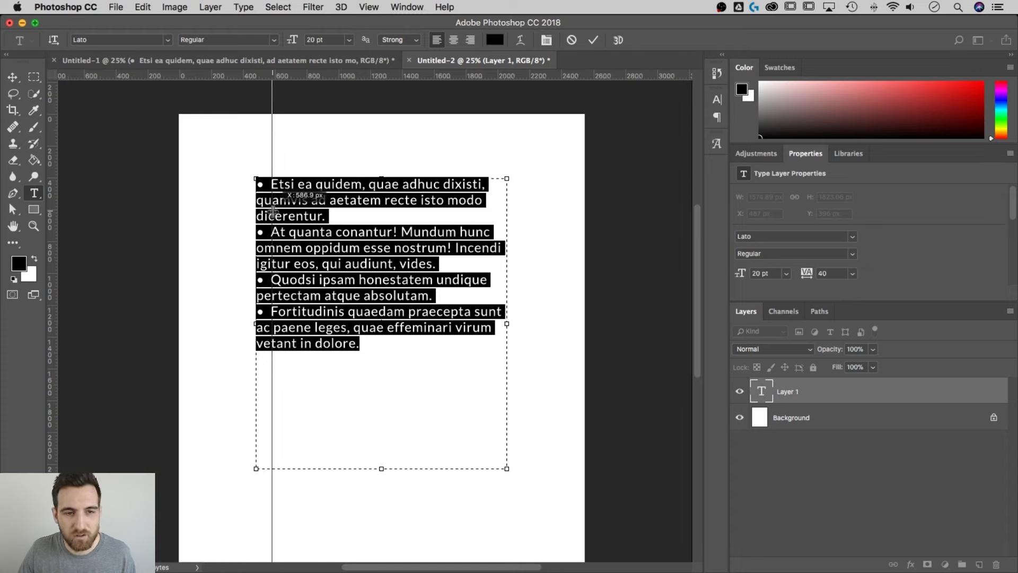
{"action": "left_click_drag", "start_coordinate": [272, 210], "coordinate": [273, 211]}
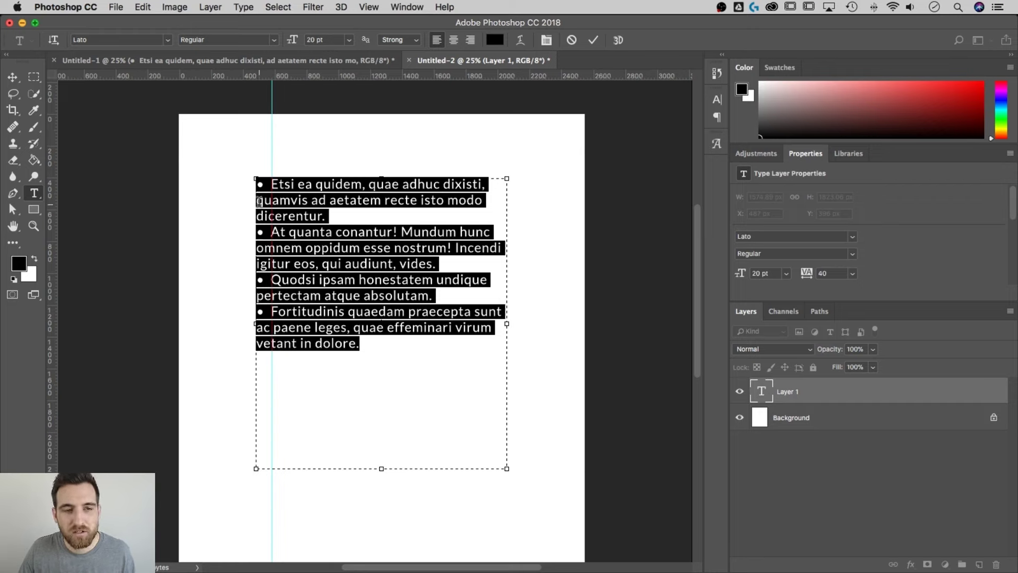
Step: Paste an E before 'quamvis' to check alignment against the guide, and show the Paragraph panel
{"action": "left_click", "coordinate": [259, 200]}
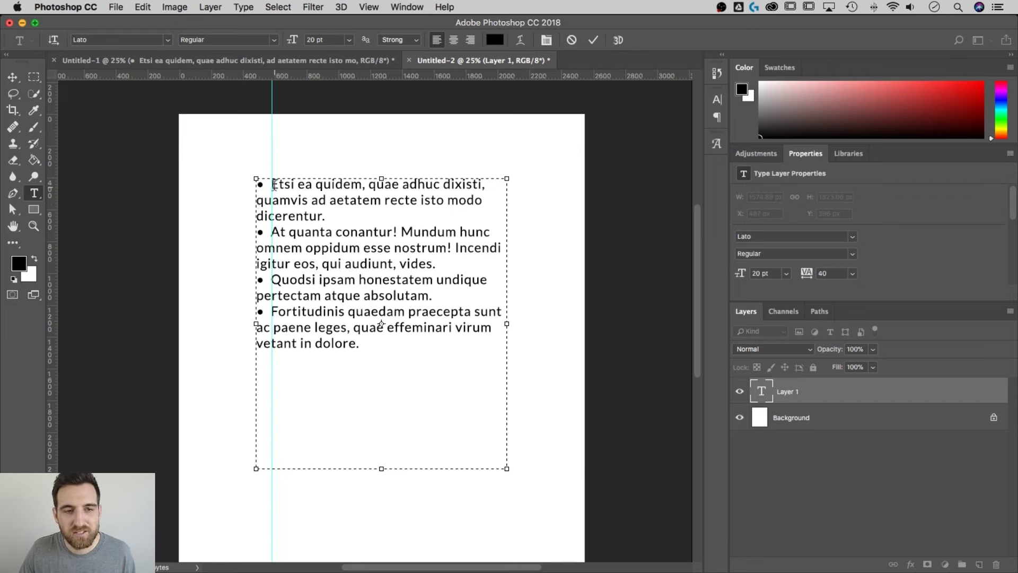
{"action": "left_click_drag", "start_coordinate": [279, 185], "coordinate": [271, 185]}
{"action": "key", "text": "super+c"}
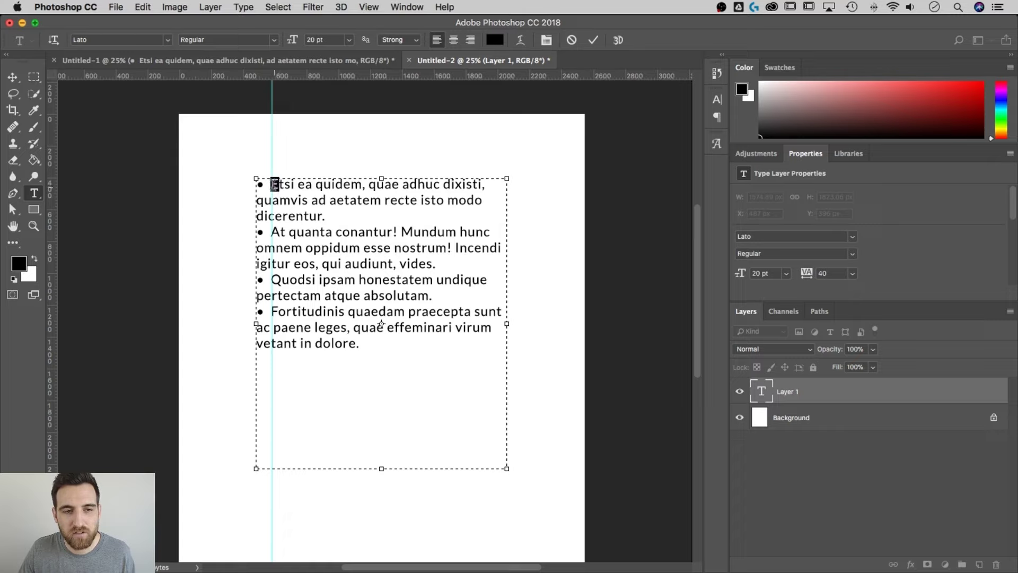
{"action": "left_click", "coordinate": [257, 201]}
{"action": "key", "text": "super+v"}
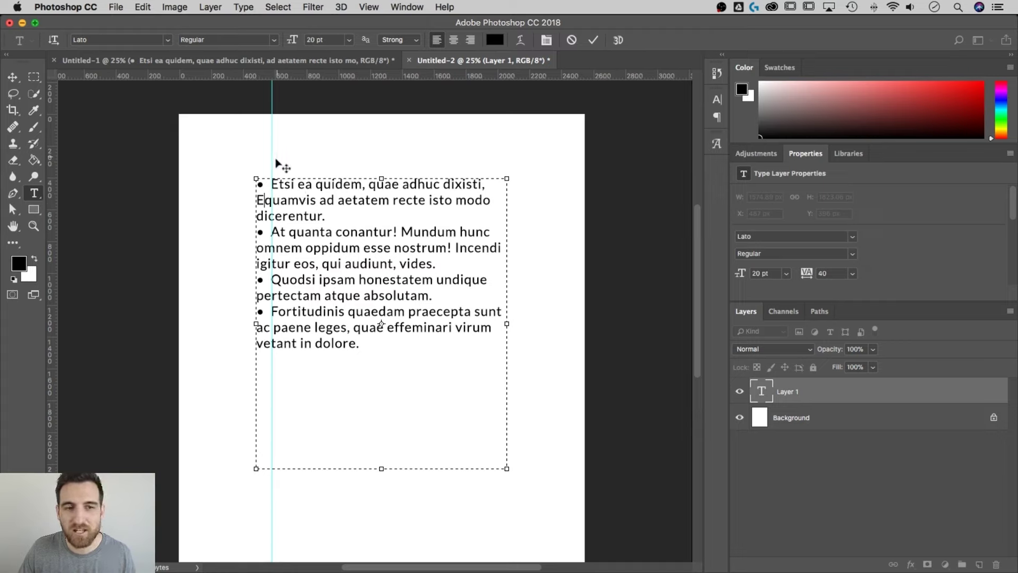
{"action": "left_click", "coordinate": [409, 7]}
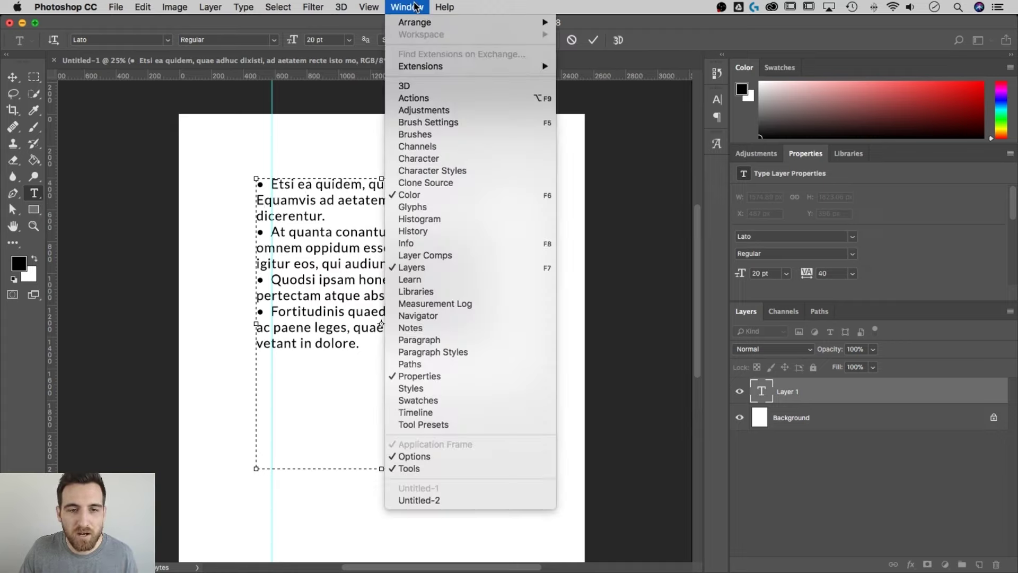
{"action": "left_click", "coordinate": [419, 340]}
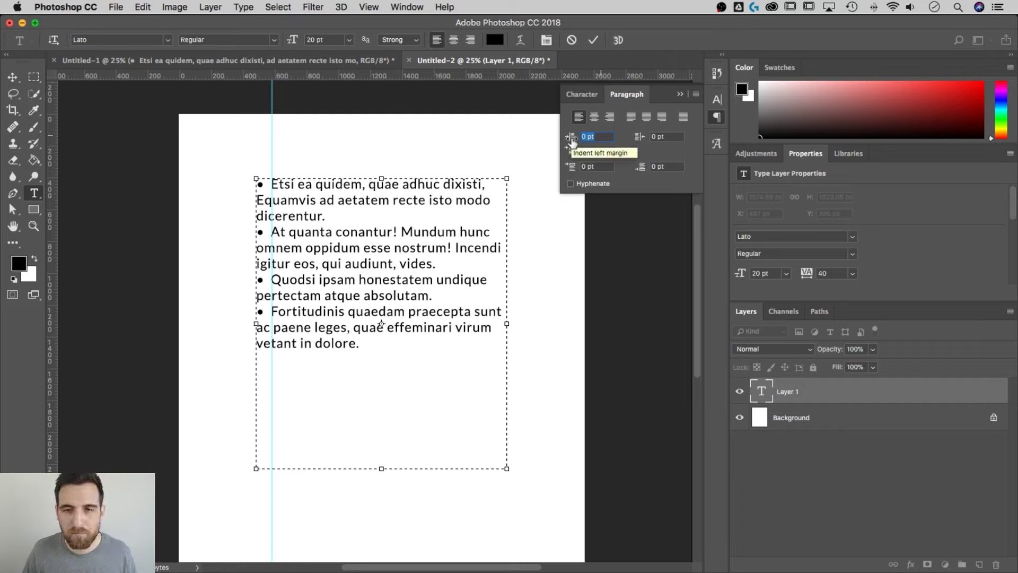
Step: Set the first bullet paragraph to a 22 pt left indent and a -22 pt first-line indent
{"action": "left_click_drag", "start_coordinate": [571, 140], "coordinate": [573, 142]}
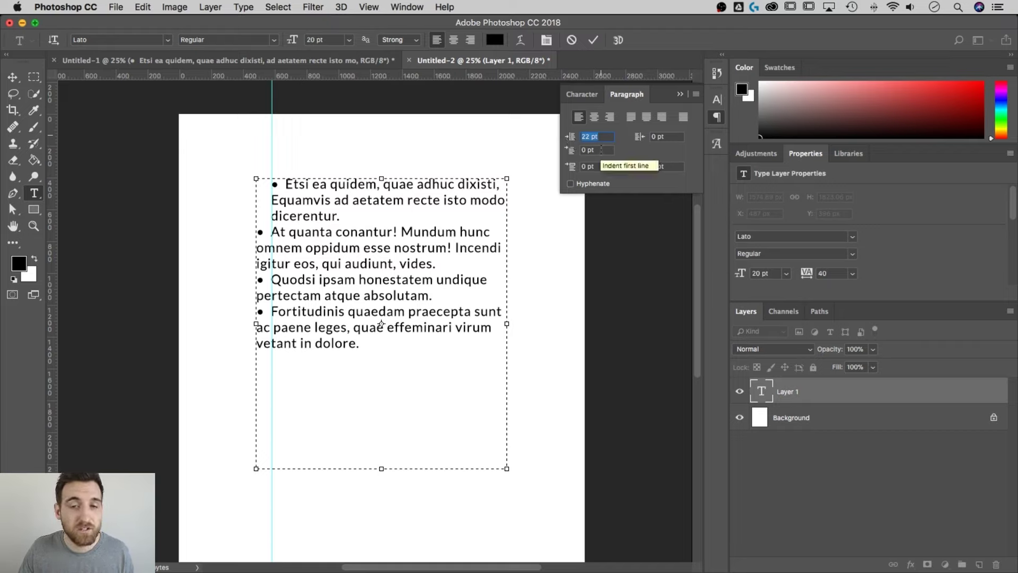
{"action": "left_click", "coordinate": [594, 150]}
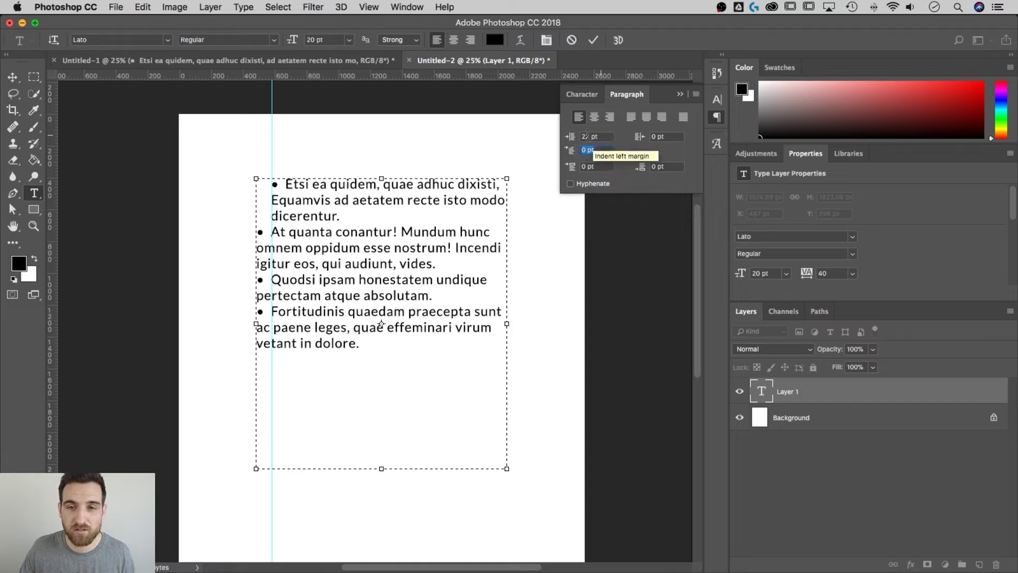
{"action": "key", "text": "BackSpace"}
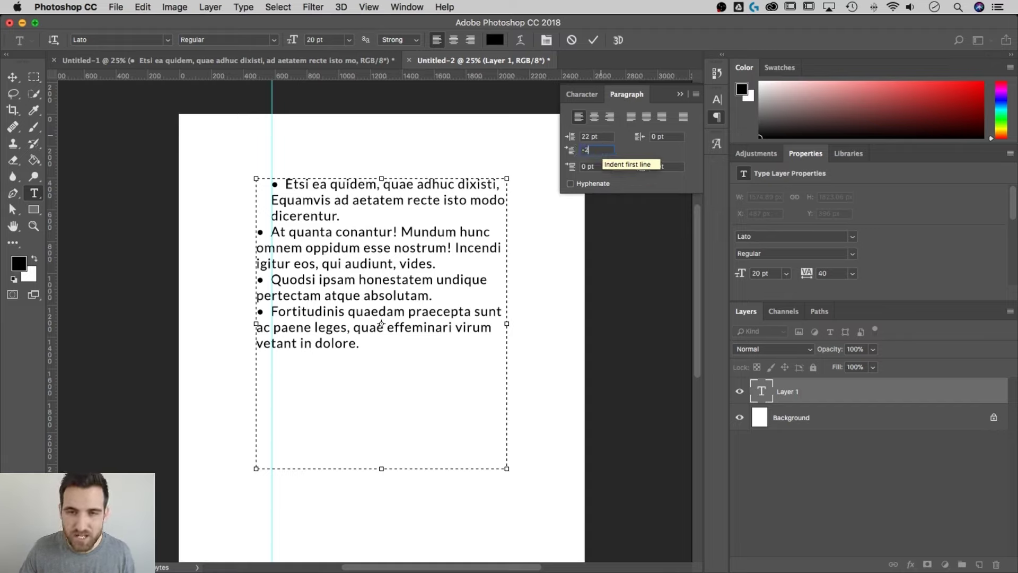
{"action": "key", "text": "Return"}
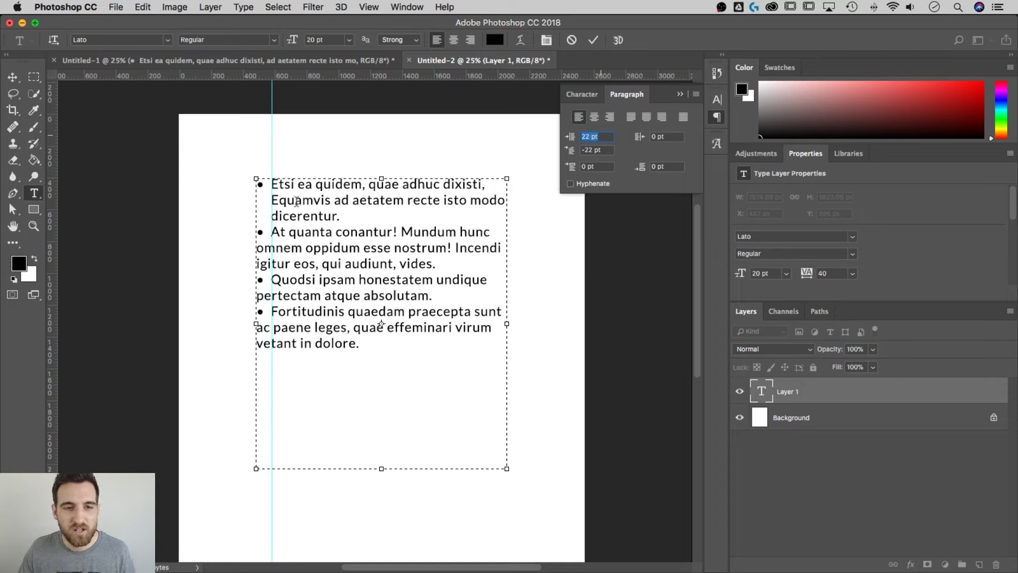
Step: Select all four bullet paragraphs and apply the 22 pt left, -22 pt first-line hanging indent
{"action": "left_click_drag", "start_coordinate": [365, 344], "coordinate": [243, 181]}
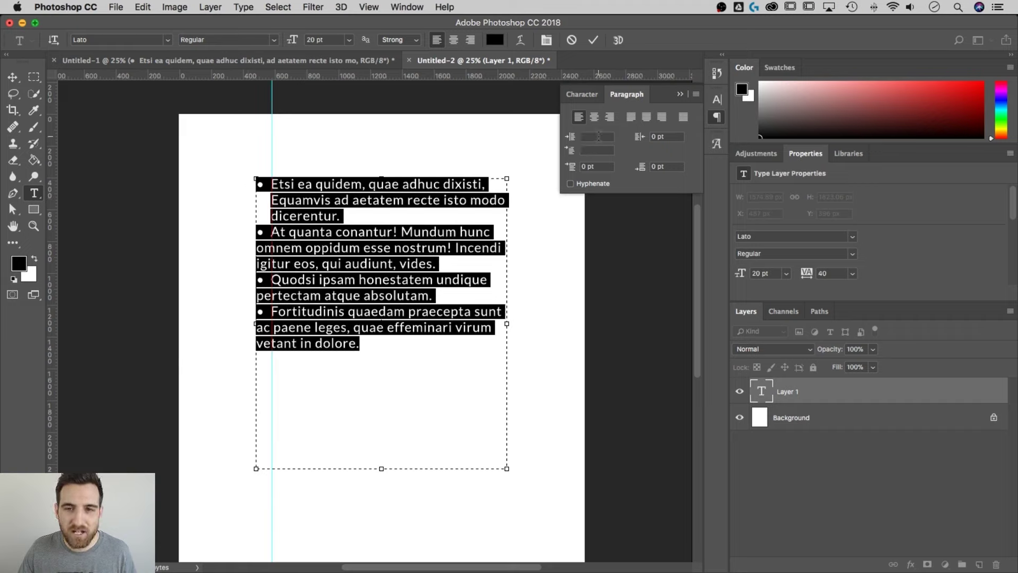
{"action": "type", "text": "22"}
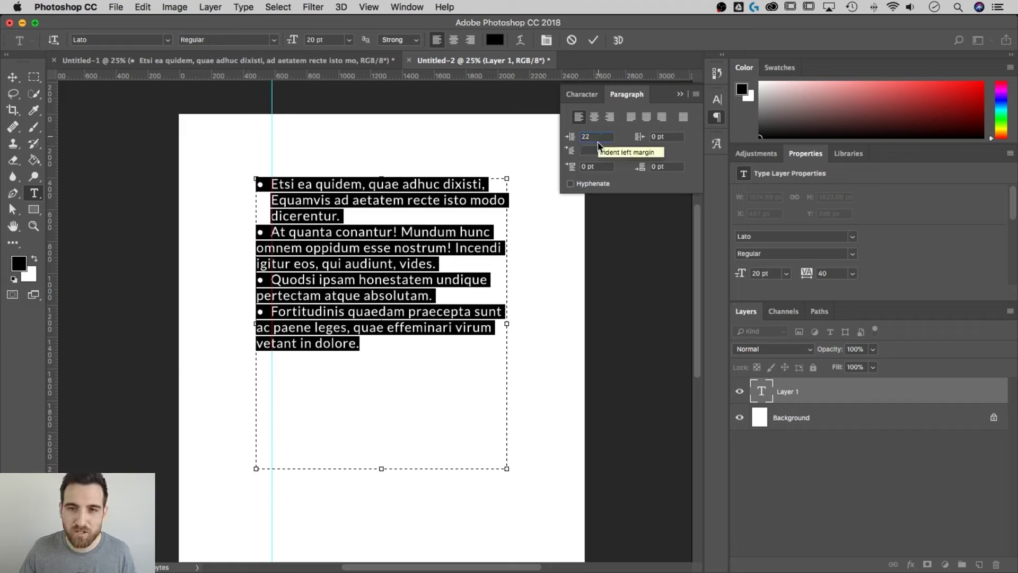
{"action": "type", "text": "-22"}
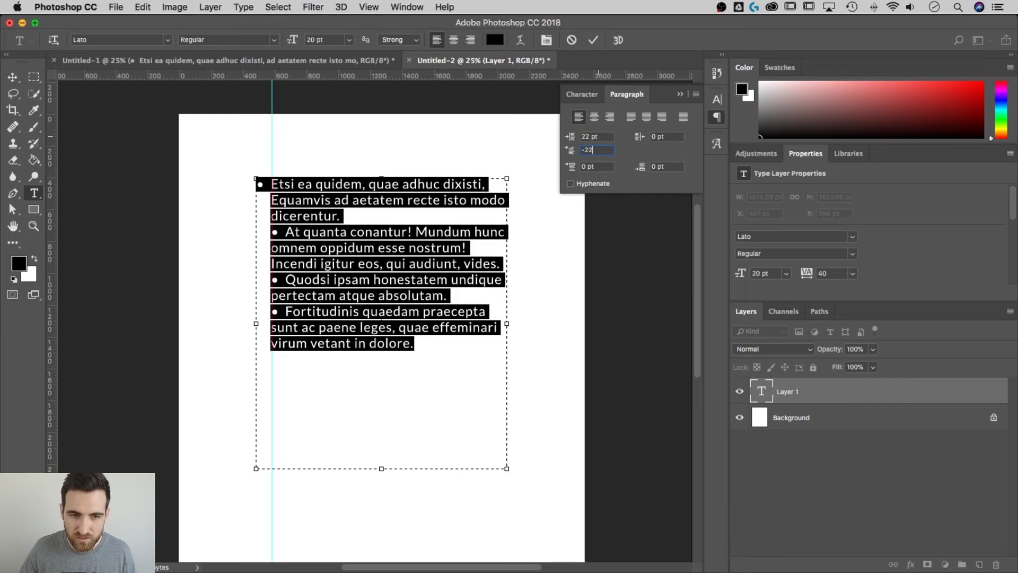
{"action": "left_click", "coordinate": [603, 136]}
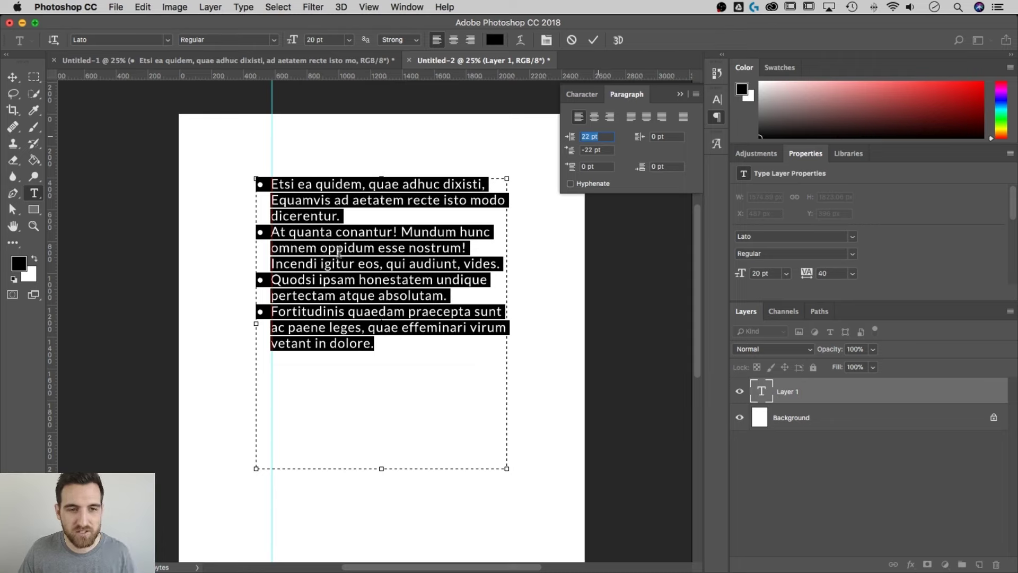
{"action": "left_click", "coordinate": [329, 249]}
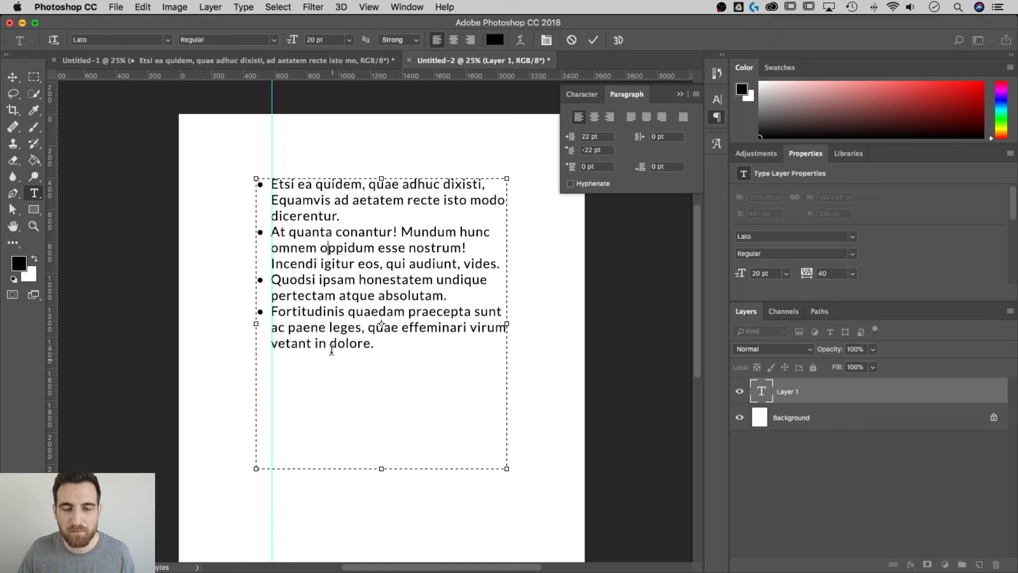
Step: Select all four bullet paragraphs and raise Space After Paragraph to 8 pt
{"action": "left_click_drag", "start_coordinate": [374, 343], "coordinate": [250, 183]}
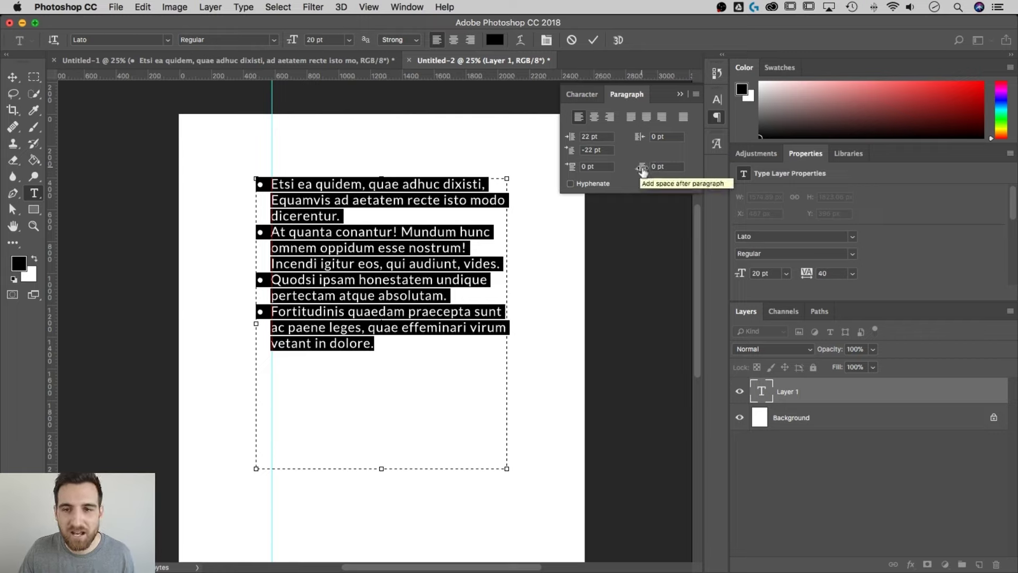
{"action": "left_click", "coordinate": [643, 167]}
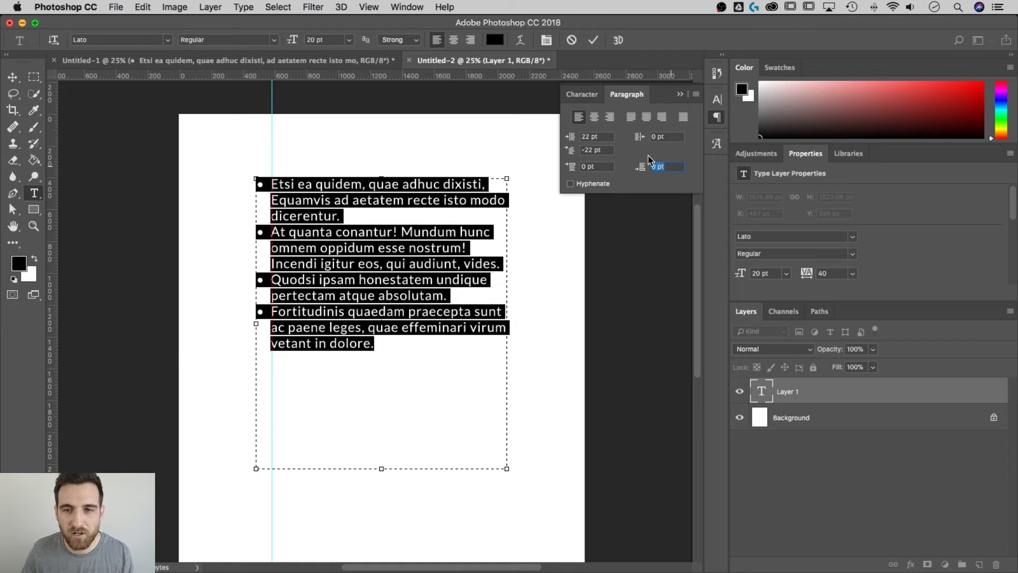
{"action": "key", "text": "Up"}
{"action": "key", "text": "Up"}
{"action": "key", "text": "Up"}
{"action": "key", "text": "Up"}
{"action": "key", "text": "Up"}
{"action": "key", "text": "Up"}
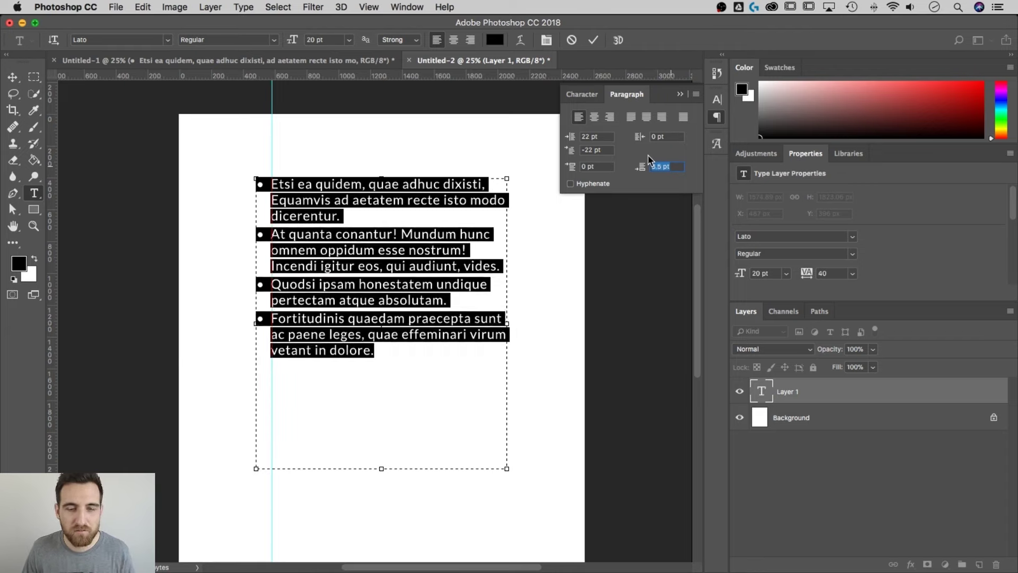
{"action": "key", "text": "Up"}
{"action": "key", "text": "Up"}
{"action": "key", "text": "Up"}
{"action": "key", "text": "Up"}
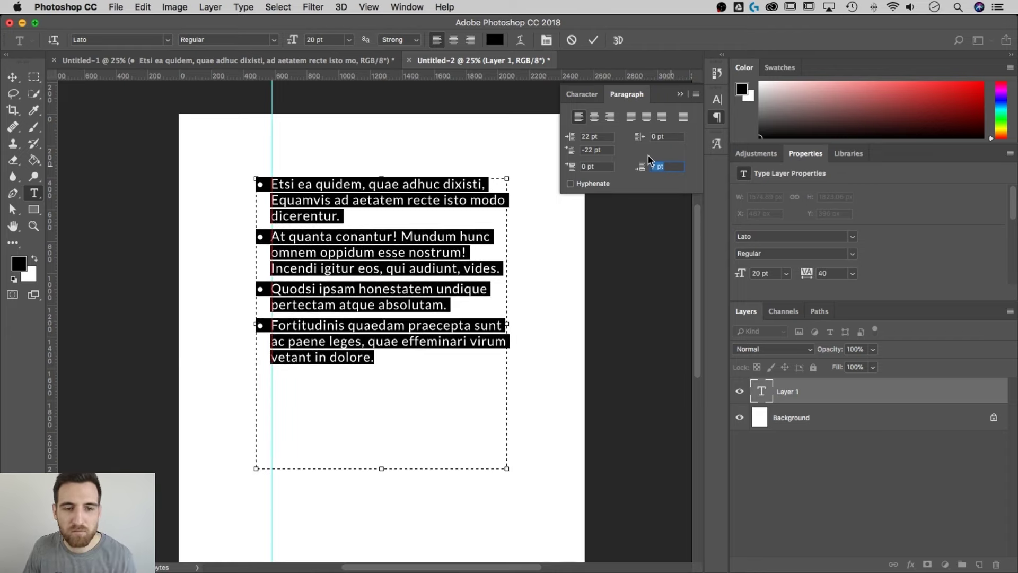
{"action": "key", "text": "Up"}
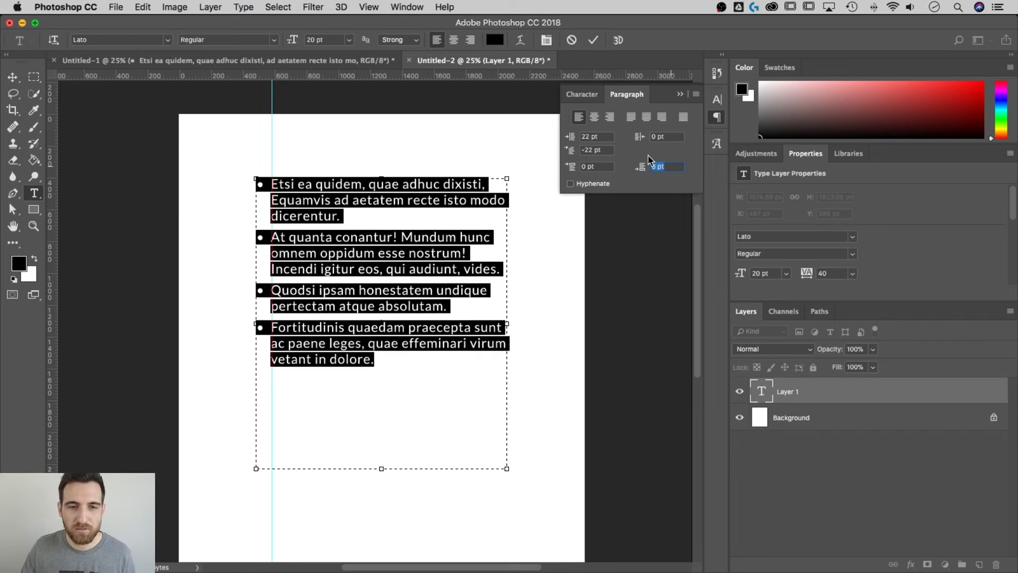
Step: Commit the text, drag the vertical guide off the page, and collapse the Paragraph panel
{"action": "left_click", "coordinate": [17, 79]}
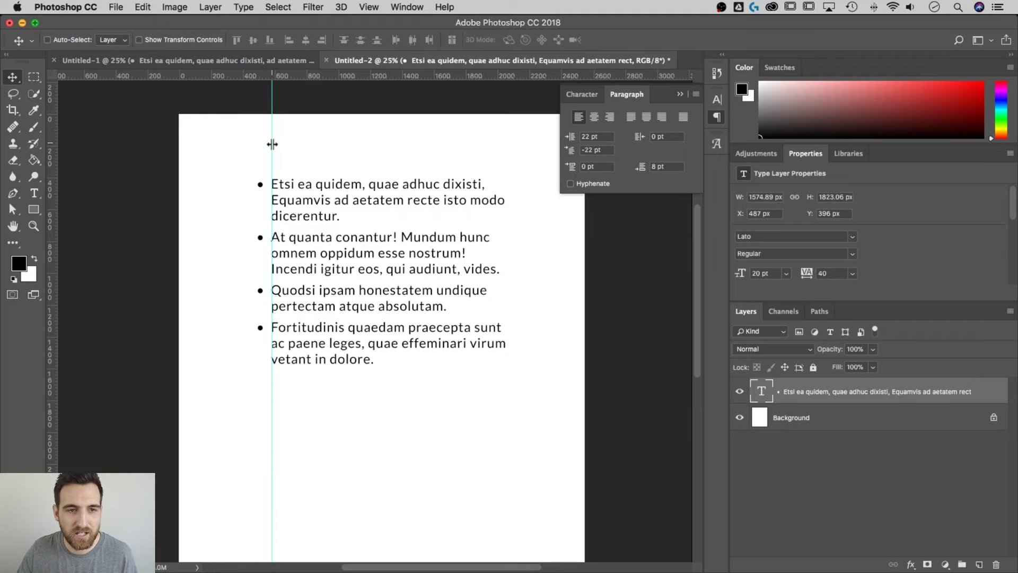
{"action": "left_click_drag", "start_coordinate": [272, 145], "coordinate": [53, 160]}
{"action": "left_click", "coordinate": [681, 94]}
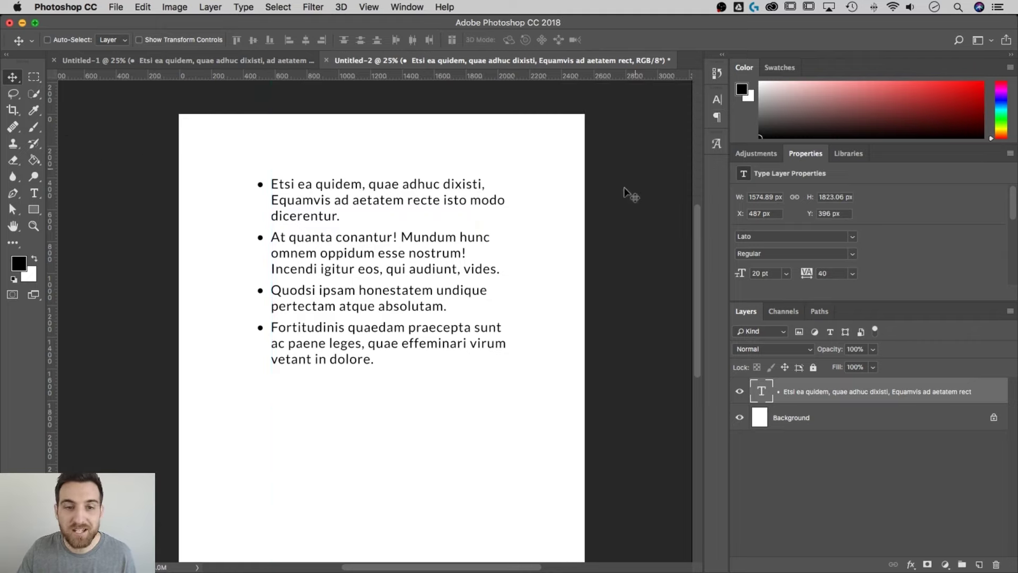
Step: Reopen the list for editing, adjust the box width, and try 5 pt then 10 pt font sizes
{"action": "key", "text": "t"}
{"action": "left_click", "coordinate": [438, 240]}
{"action": "mouse_move", "coordinate": [505, 329]}
{"action": "left_mouse_down"}
{"action": "mouse_move", "coordinate": [444, 328]}
{"action": "mouse_move", "coordinate": [585, 320]}
{"action": "mouse_move", "coordinate": [512, 322]}
{"action": "left_mouse_up"}
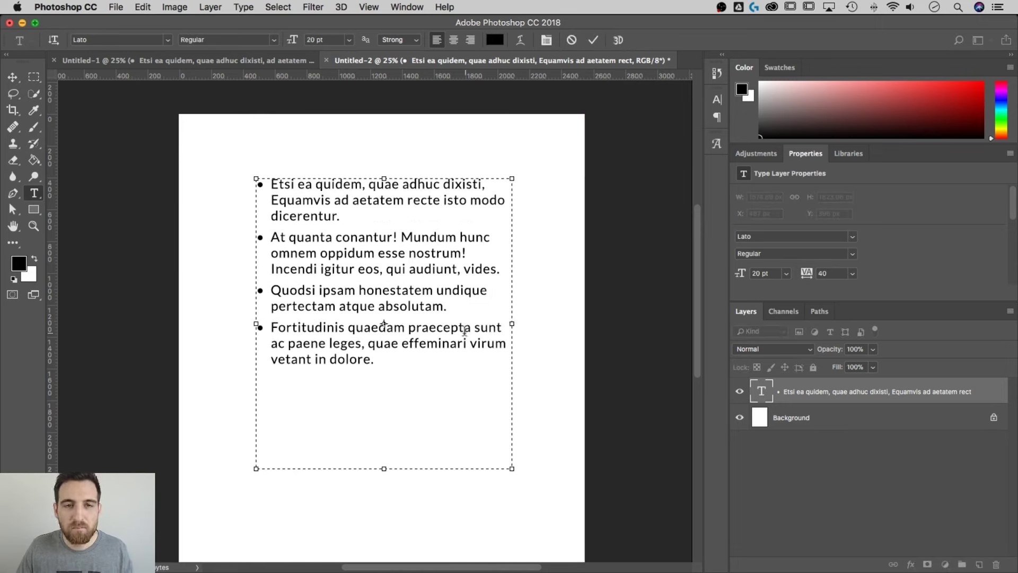
{"action": "left_click_drag", "start_coordinate": [436, 356], "coordinate": [268, 160]}
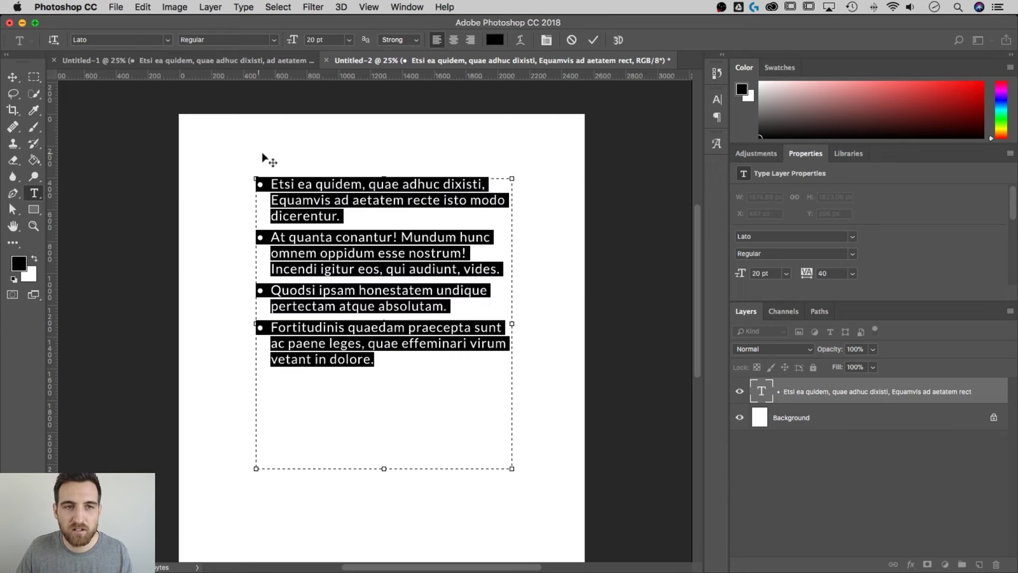
{"action": "left_click_drag", "start_coordinate": [329, 40], "coordinate": [302, 40]}
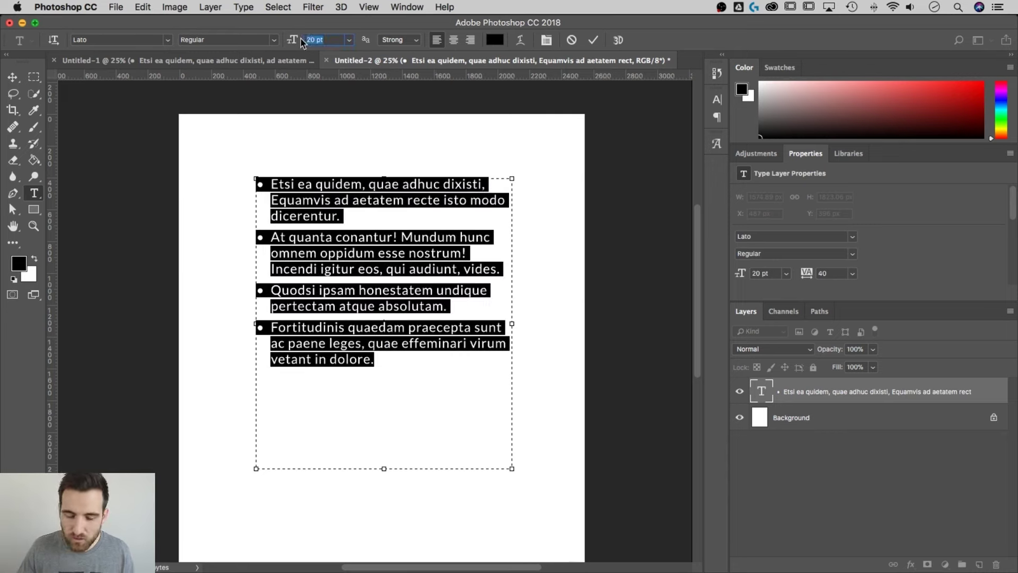
{"action": "type", "text": "5"}
{"action": "key", "text": "Return"}
{"action": "double_click", "coordinate": [325, 39]}
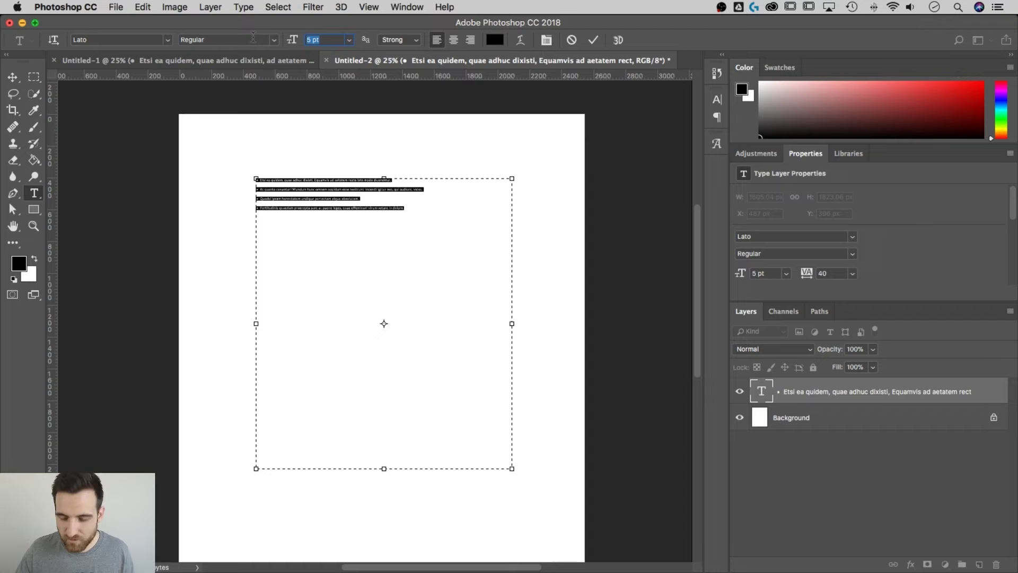
{"action": "type", "text": "10"}
{"action": "key", "text": "Return"}
Step: Commit the text and undo the size changes so the list returns to 20 pt
{"action": "left_click", "coordinate": [269, 183]}
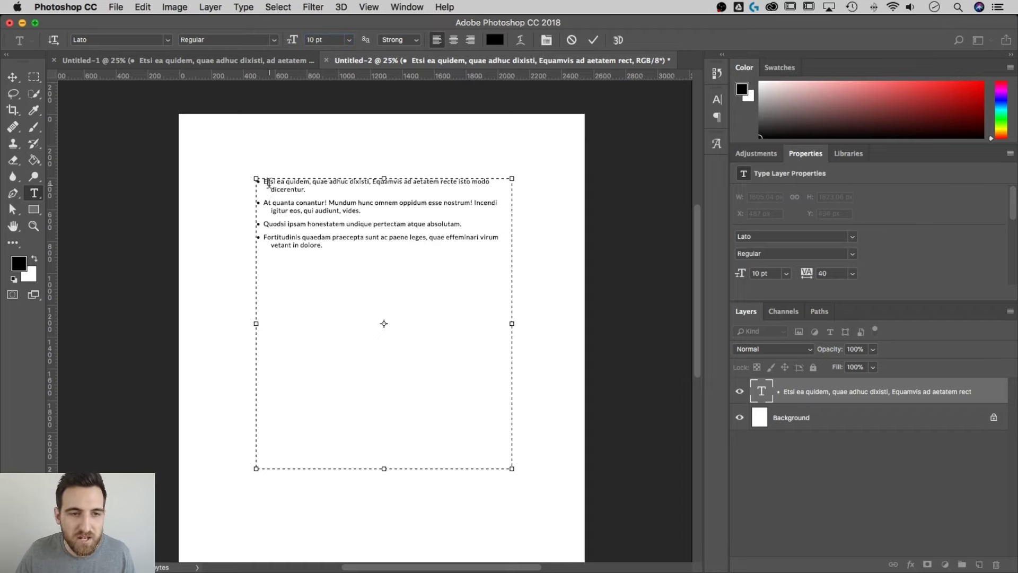
{"action": "left_click_drag", "start_coordinate": [265, 183], "coordinate": [274, 192]}
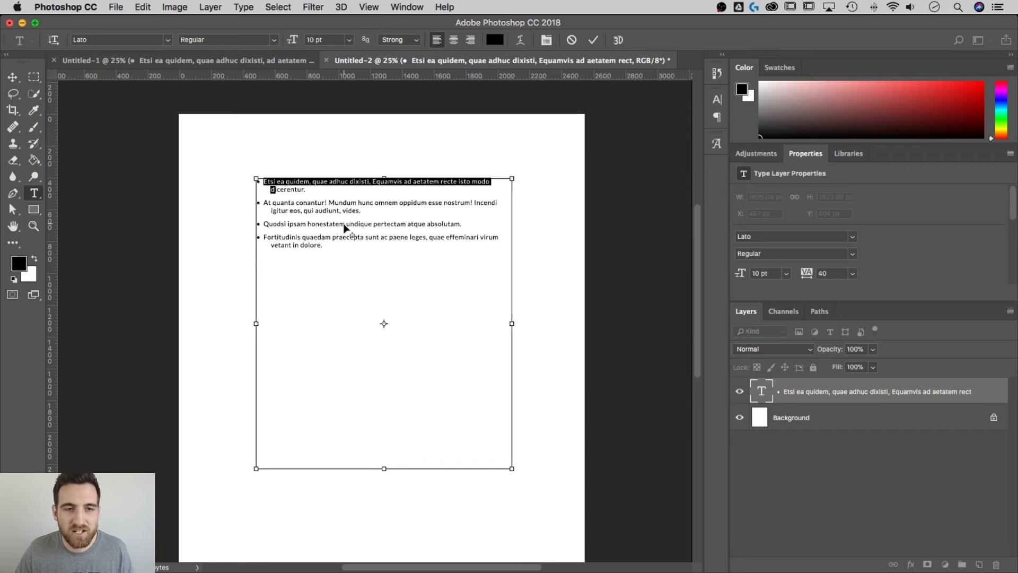
{"action": "key", "text": "super+Return"}
{"action": "key", "text": "v"}
{"action": "key", "text": "super+z"}
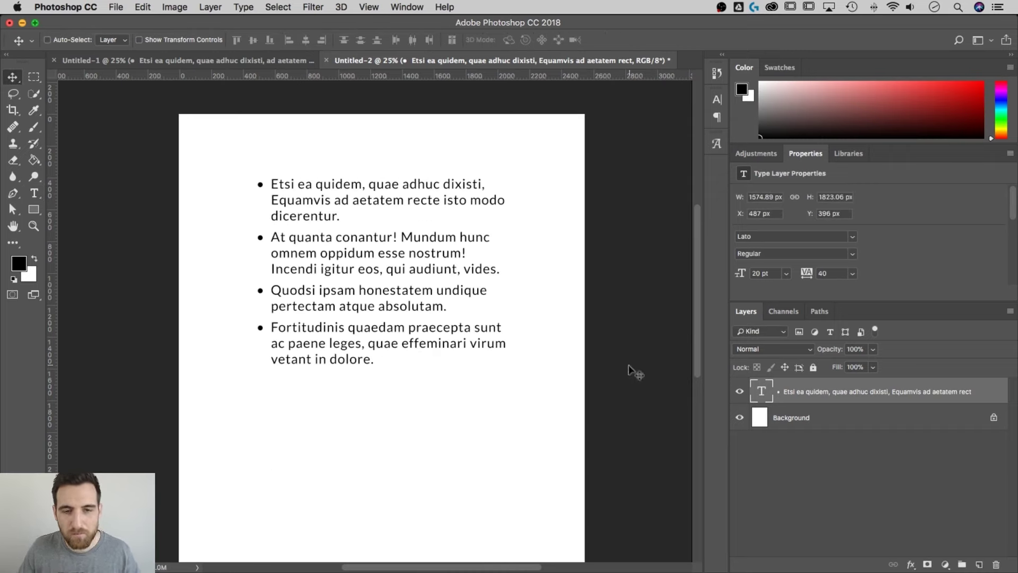
Step: Narrow the list's text box from the right so the lines rewrap
{"action": "key", "text": "super"}
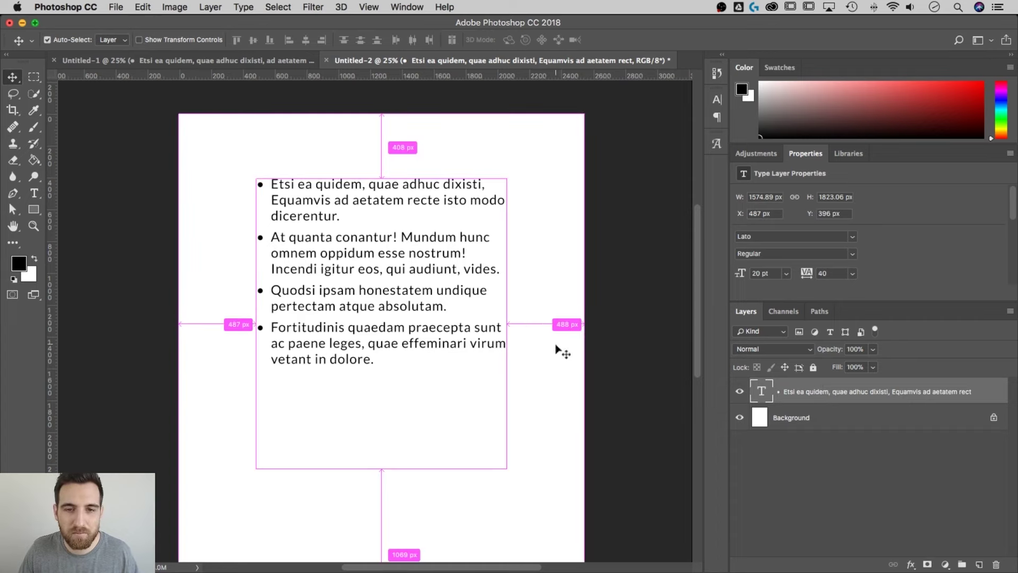
{"action": "key", "text": "Return"}
{"action": "left_click_drag", "start_coordinate": [507, 328], "coordinate": [462, 327]}
{"action": "left_click", "coordinate": [13, 77]}
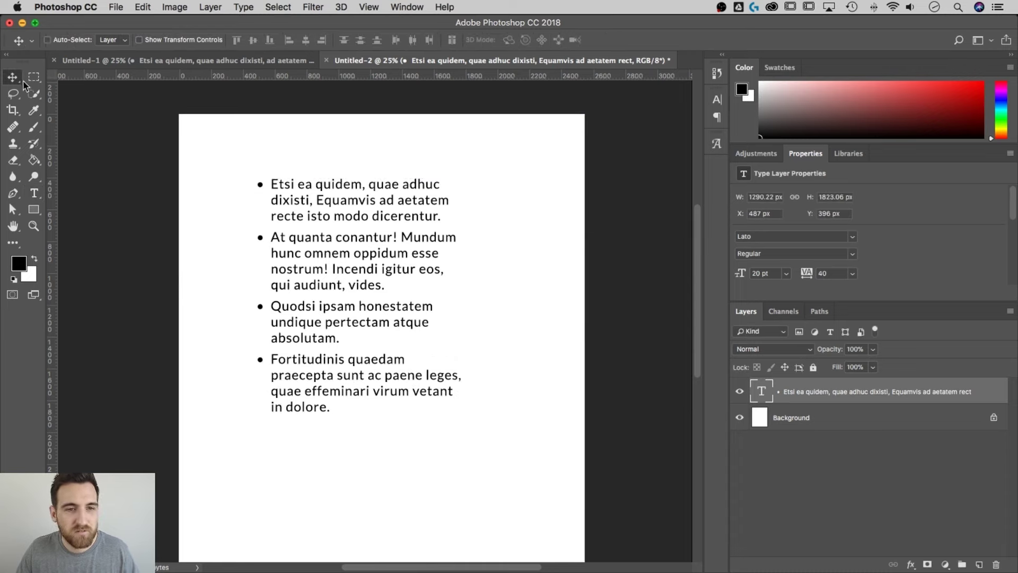
Step: Scale the whole bulleted list up with Free Transform until the text reads about 23.63 pt
{"action": "key", "text": "super+t"}
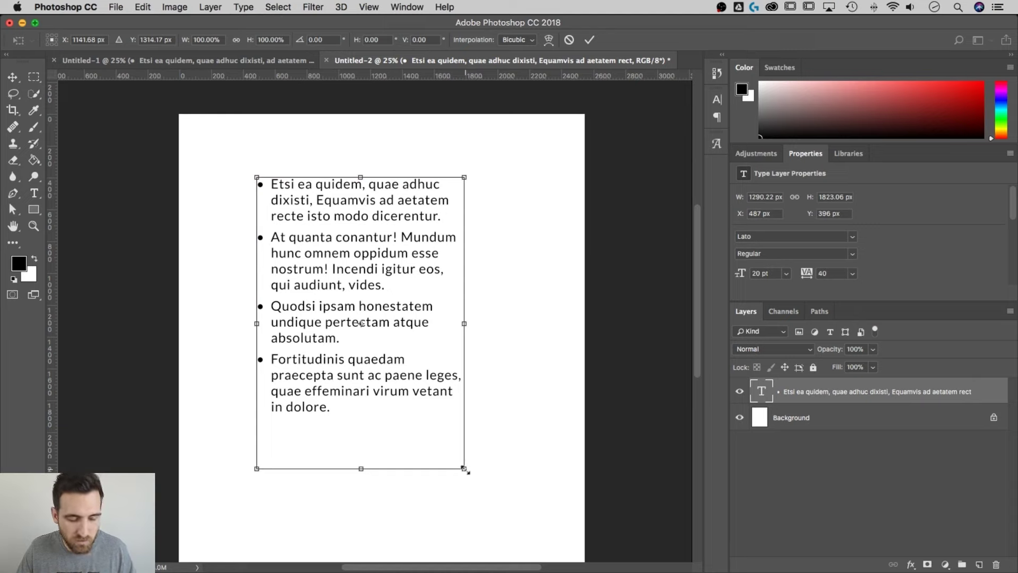
{"action": "left_click_drag", "start_coordinate": [466, 471], "coordinate": [493, 445]}
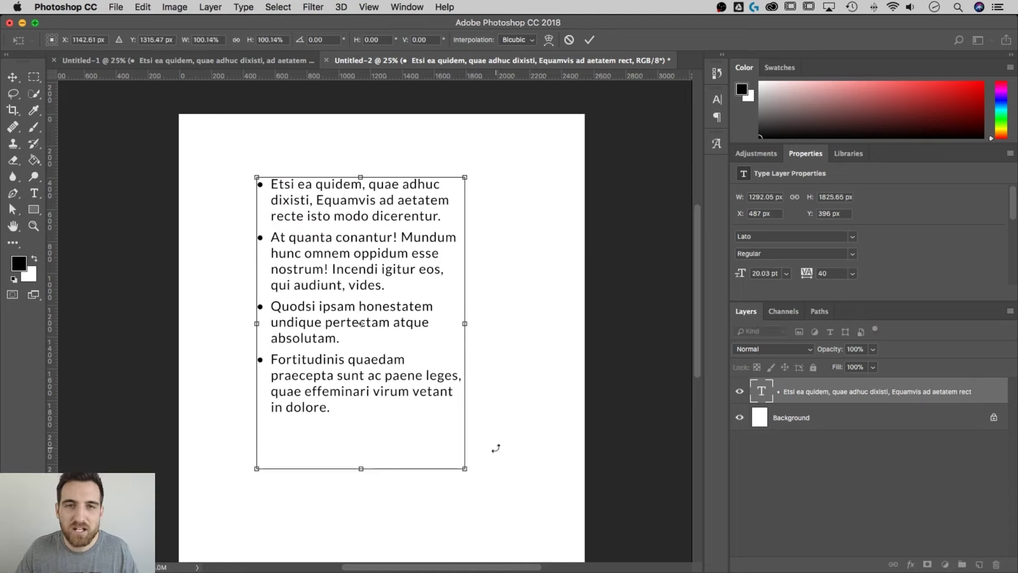
{"action": "key", "text": "Return"}
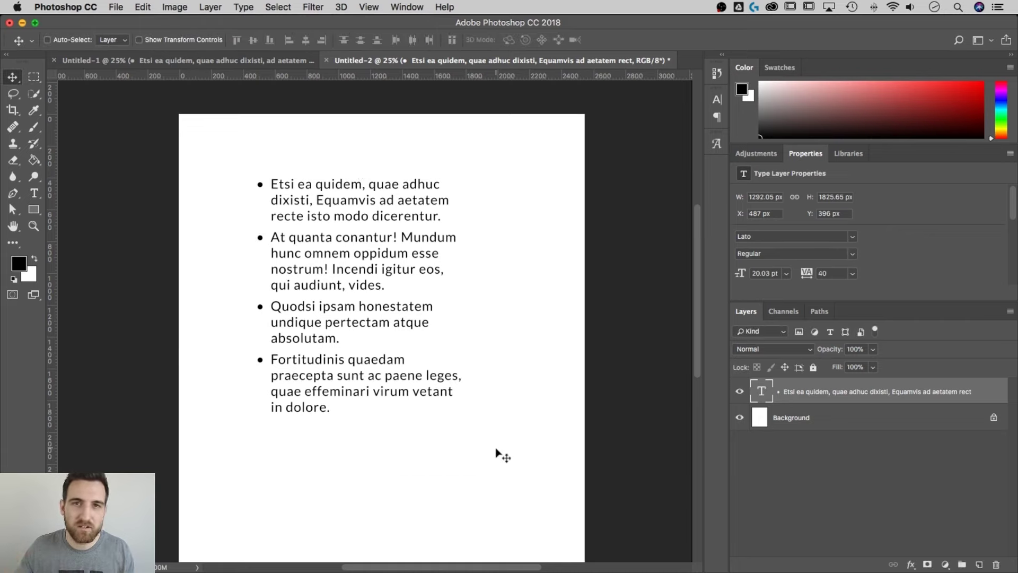
{"action": "key", "text": "super+t"}
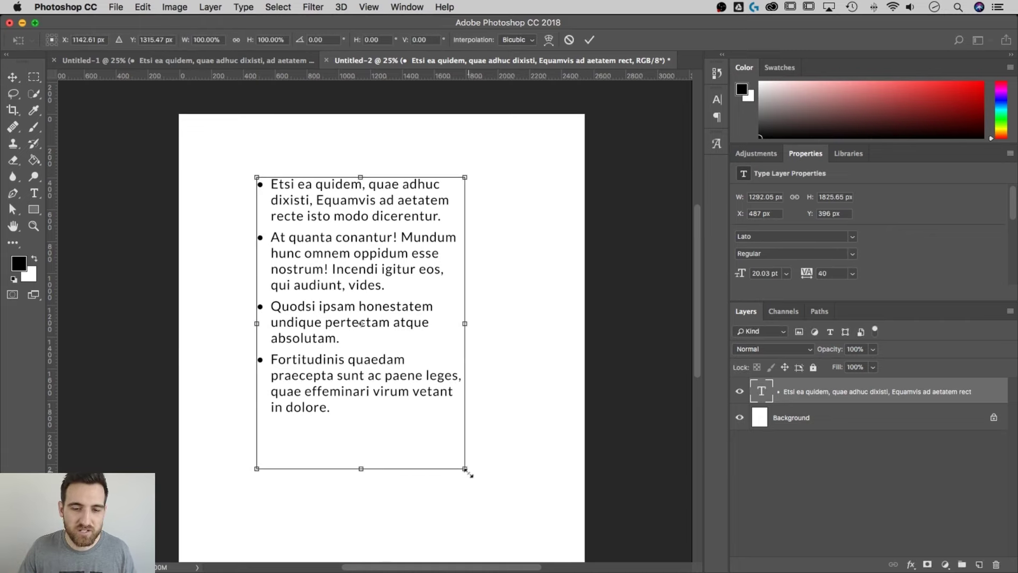
{"action": "left_click_drag", "start_coordinate": [467, 471], "coordinate": [517, 515]}
{"action": "key", "text": "Return"}
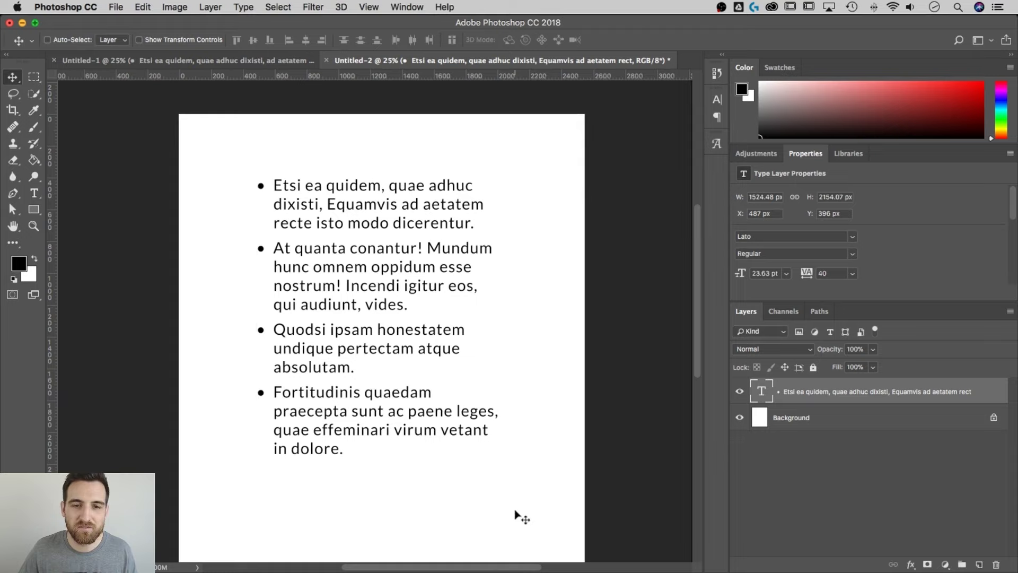